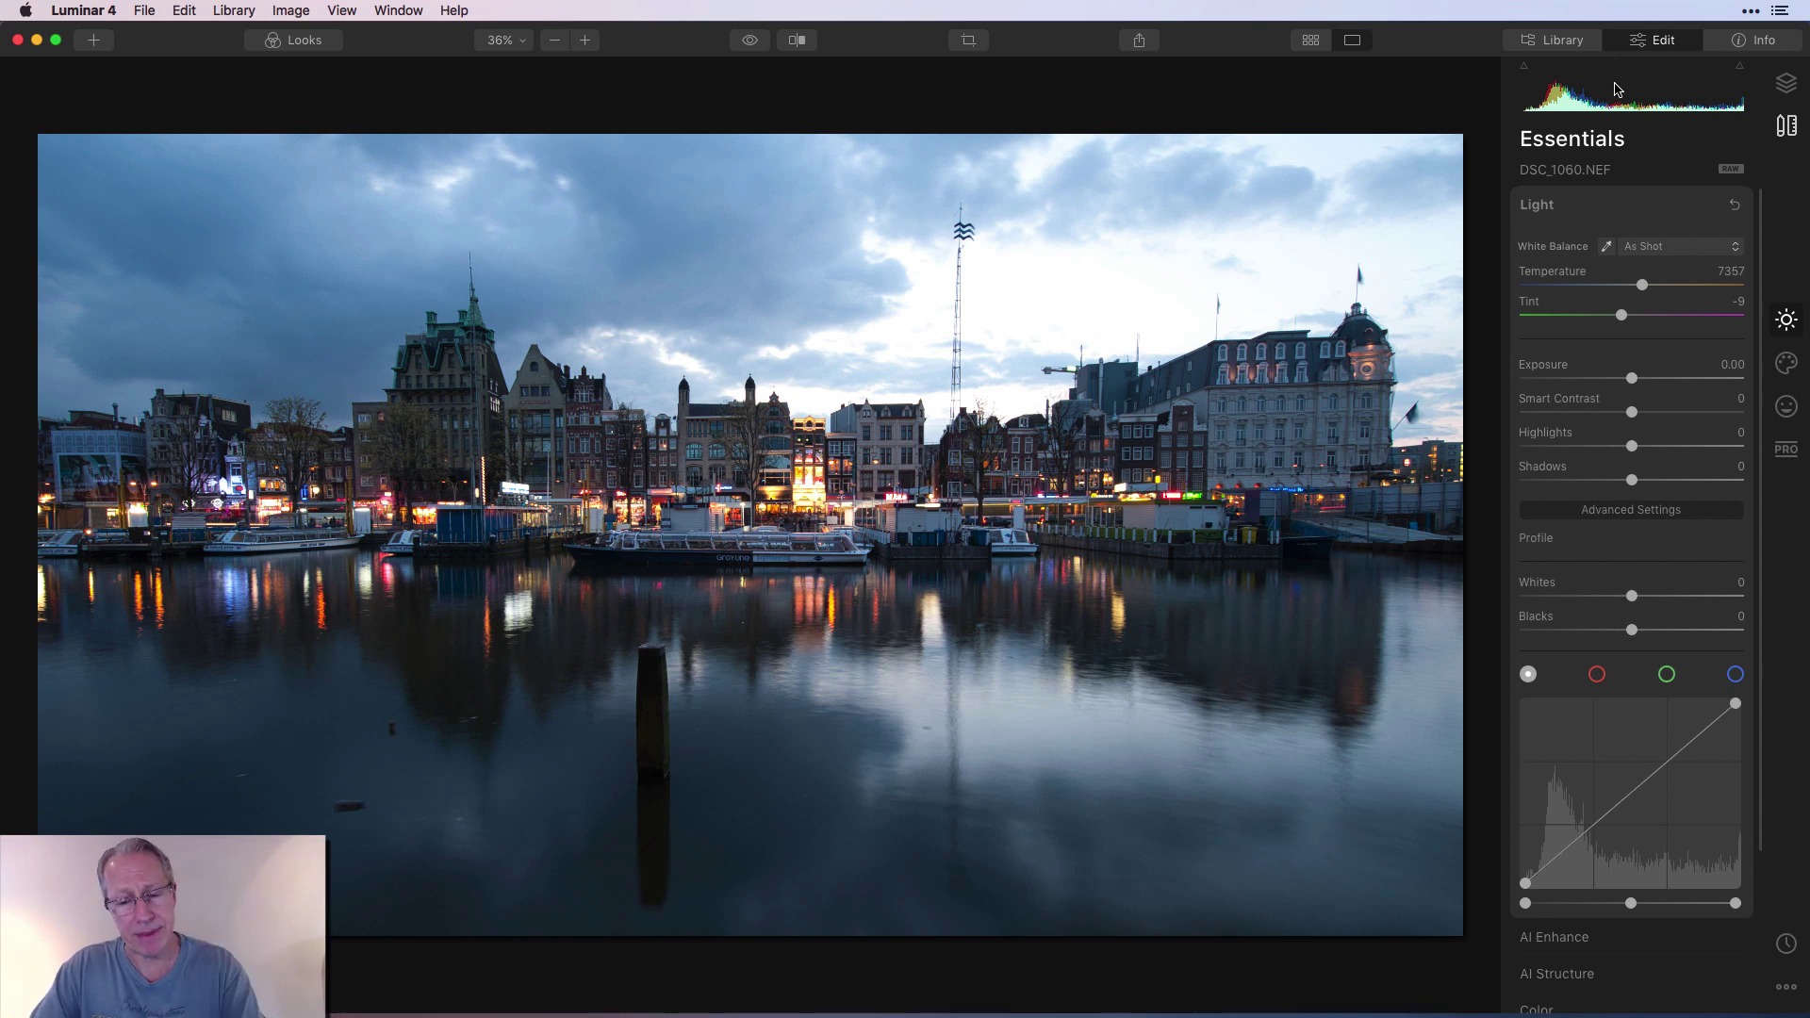
pyautogui.press('j')
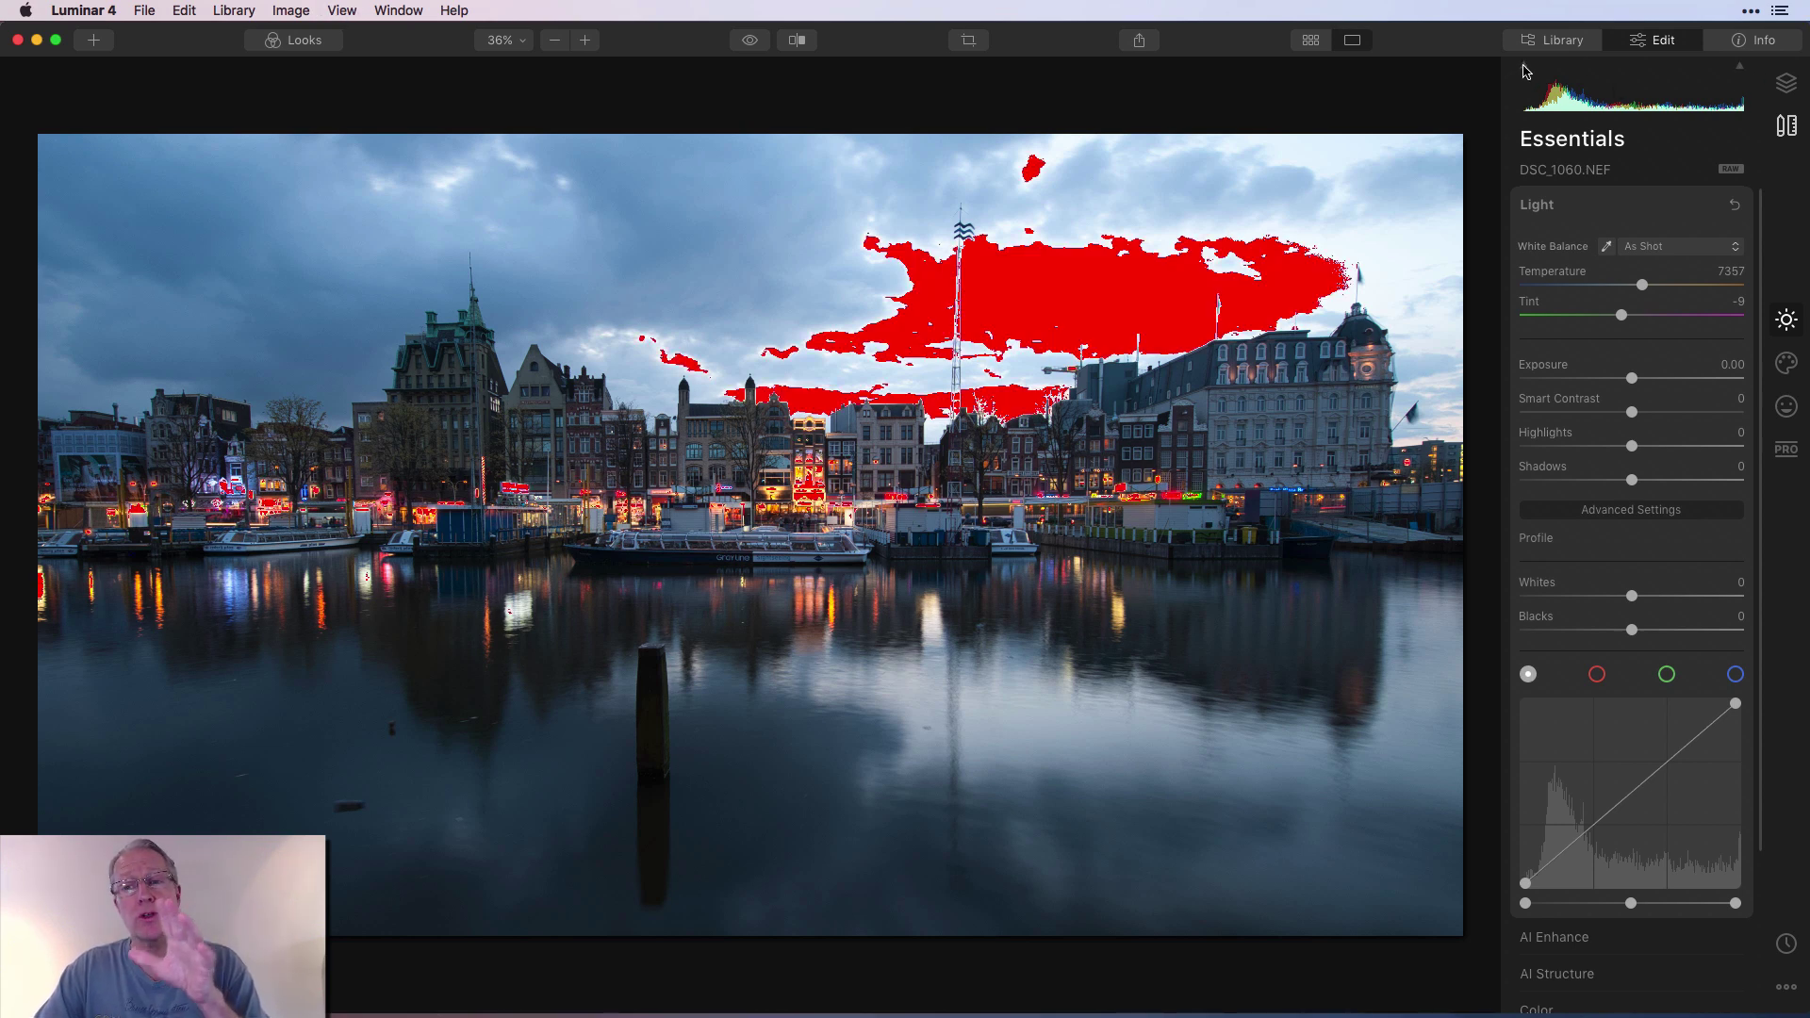
pyautogui.press('j')
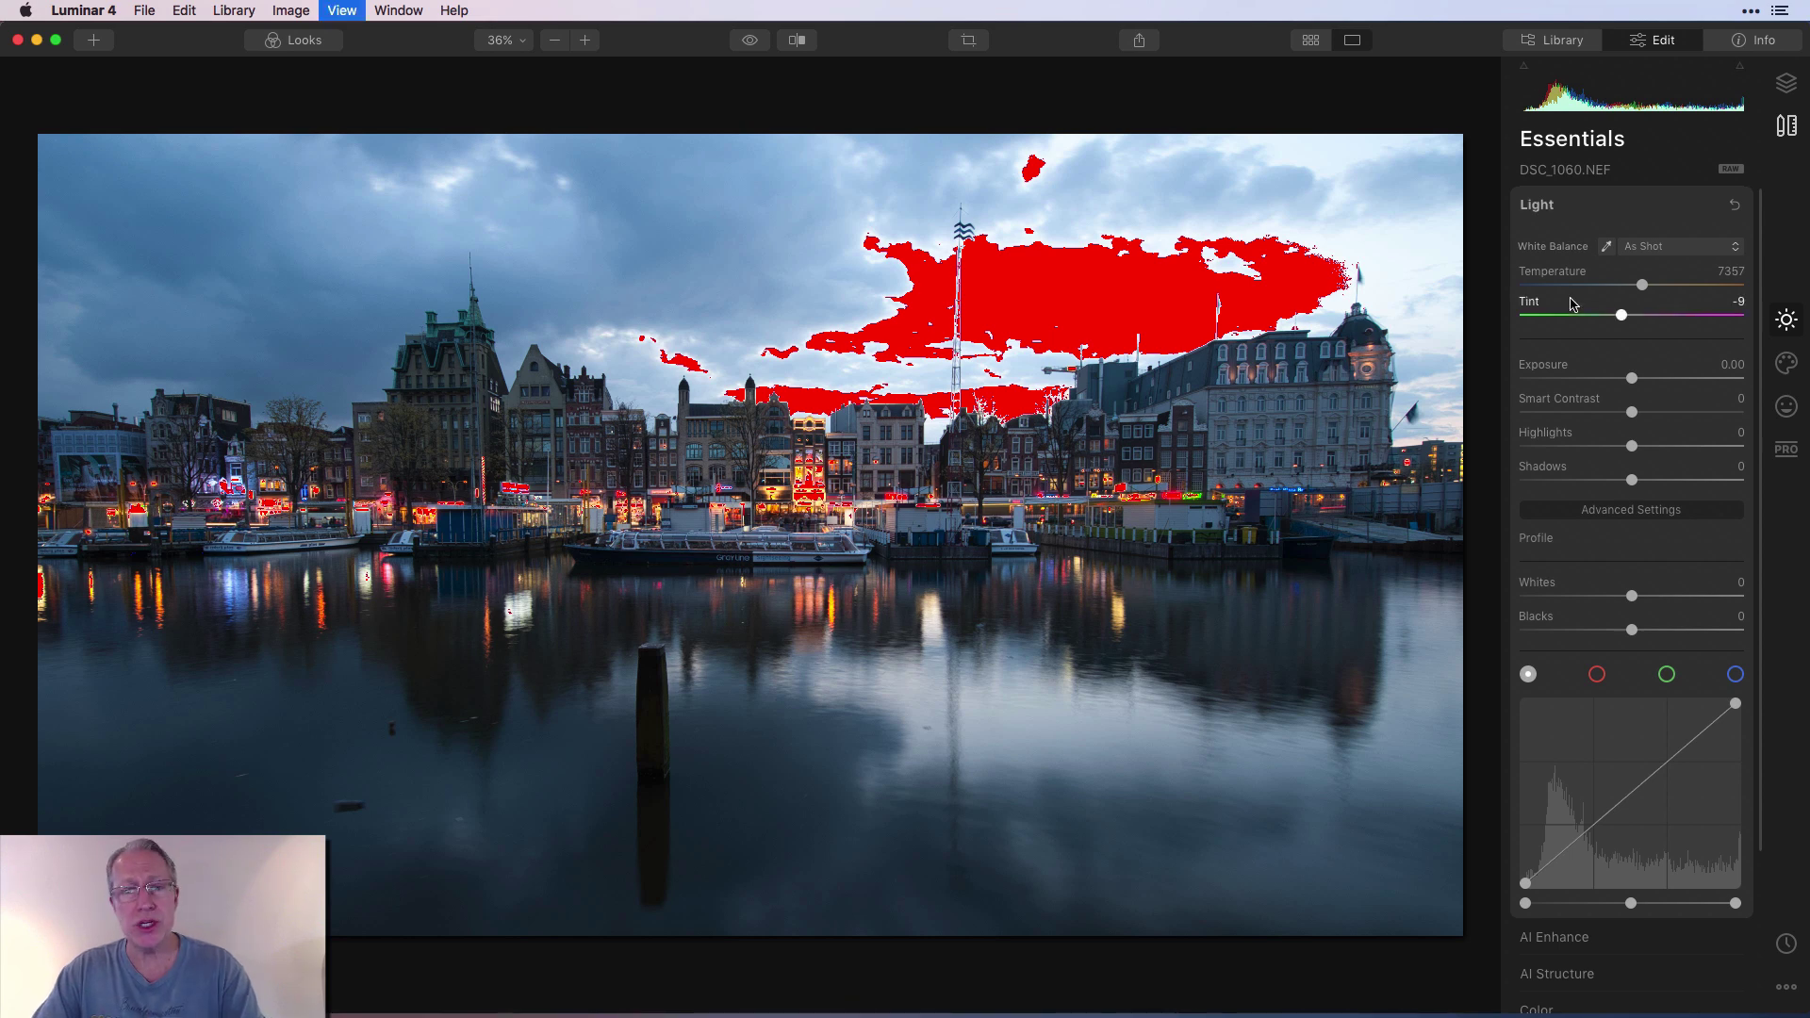
pyautogui.press('j')
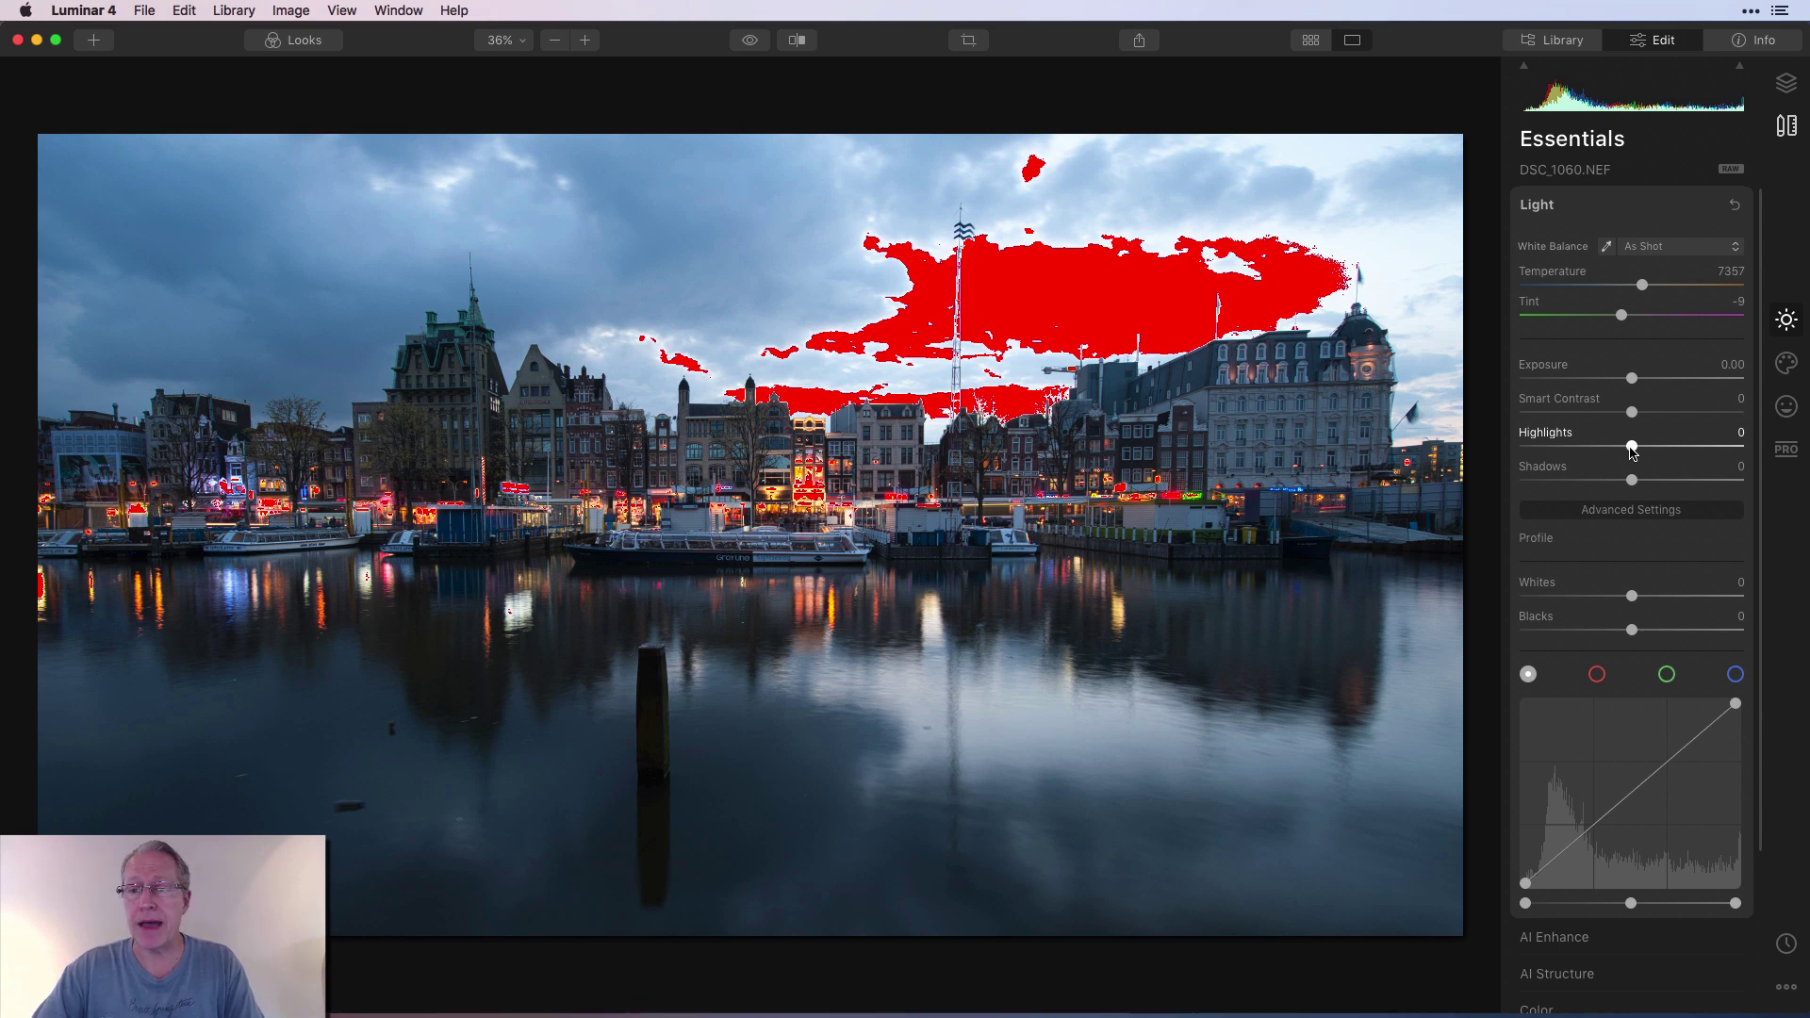
# Step: Lower Highlights to -76 so the red sky clipping shrinks to a thin strip above the skyline
pyautogui.moveTo(1633, 454); pyautogui.dragTo(1546, 451)
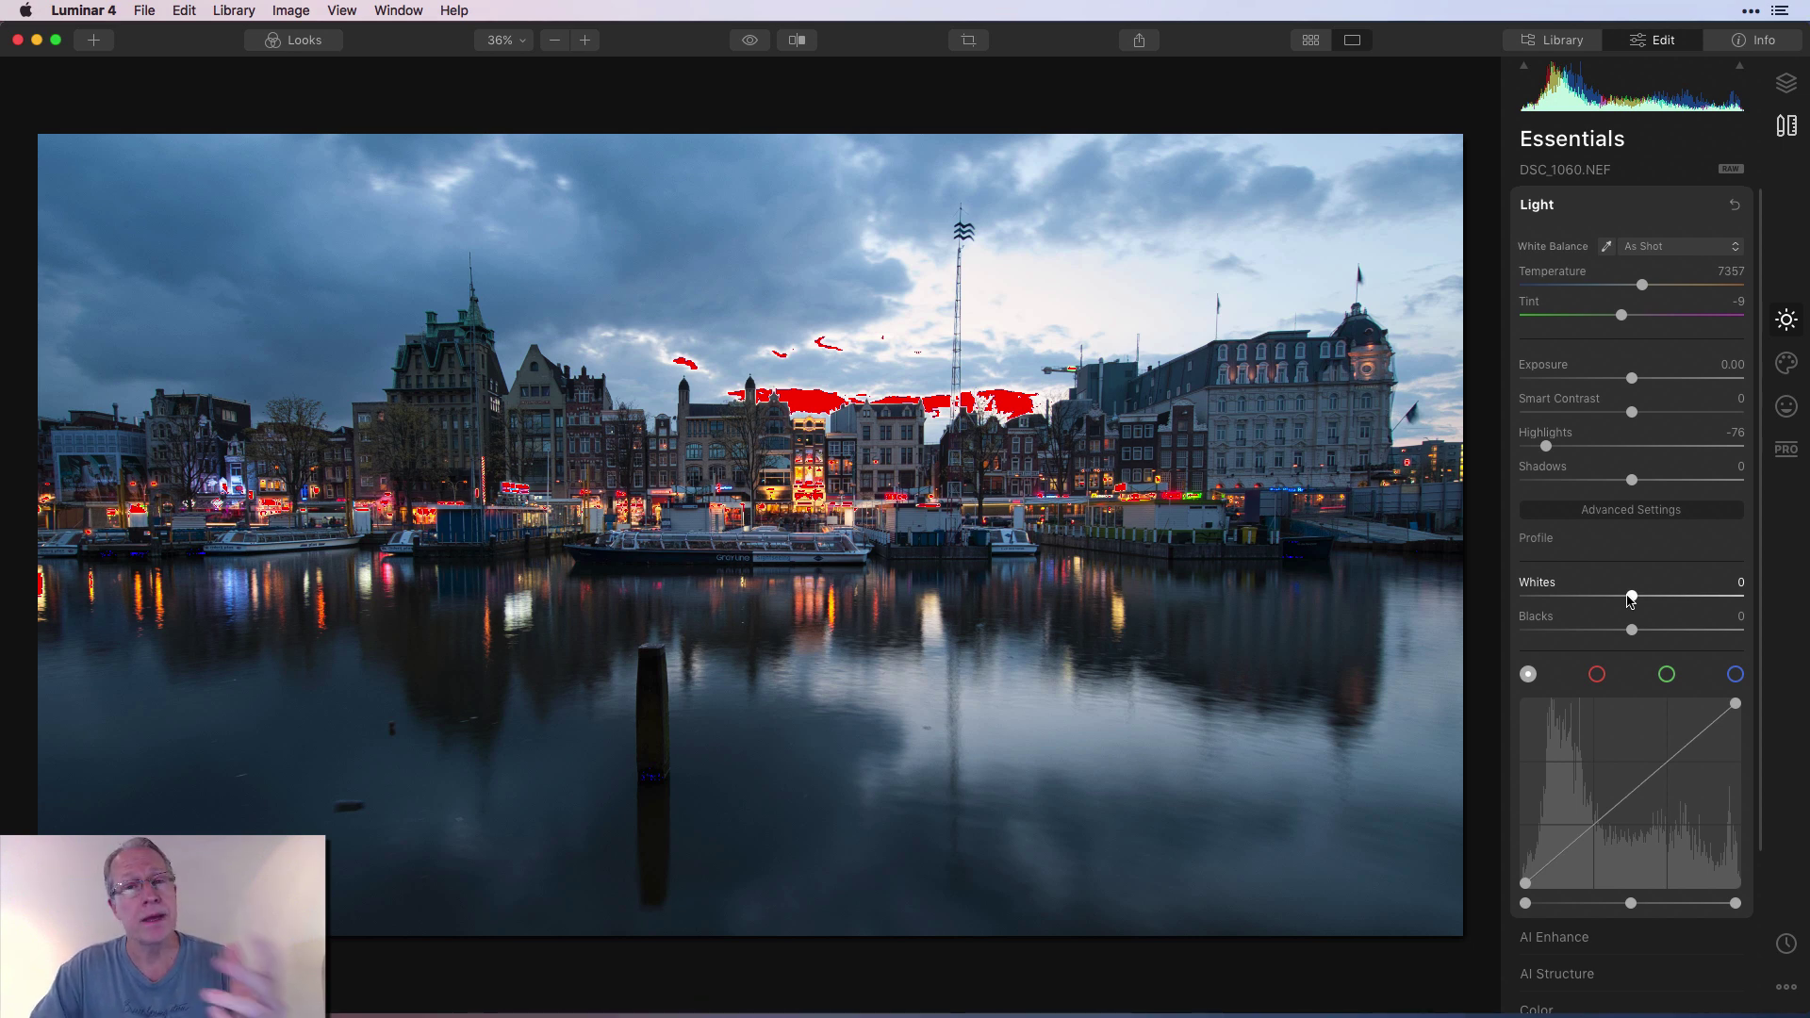
# Step: Try darker Highlights and Whites values, resetting each to 0, then drop Highlights to -100
pyautogui.doubleClick(1546, 443)
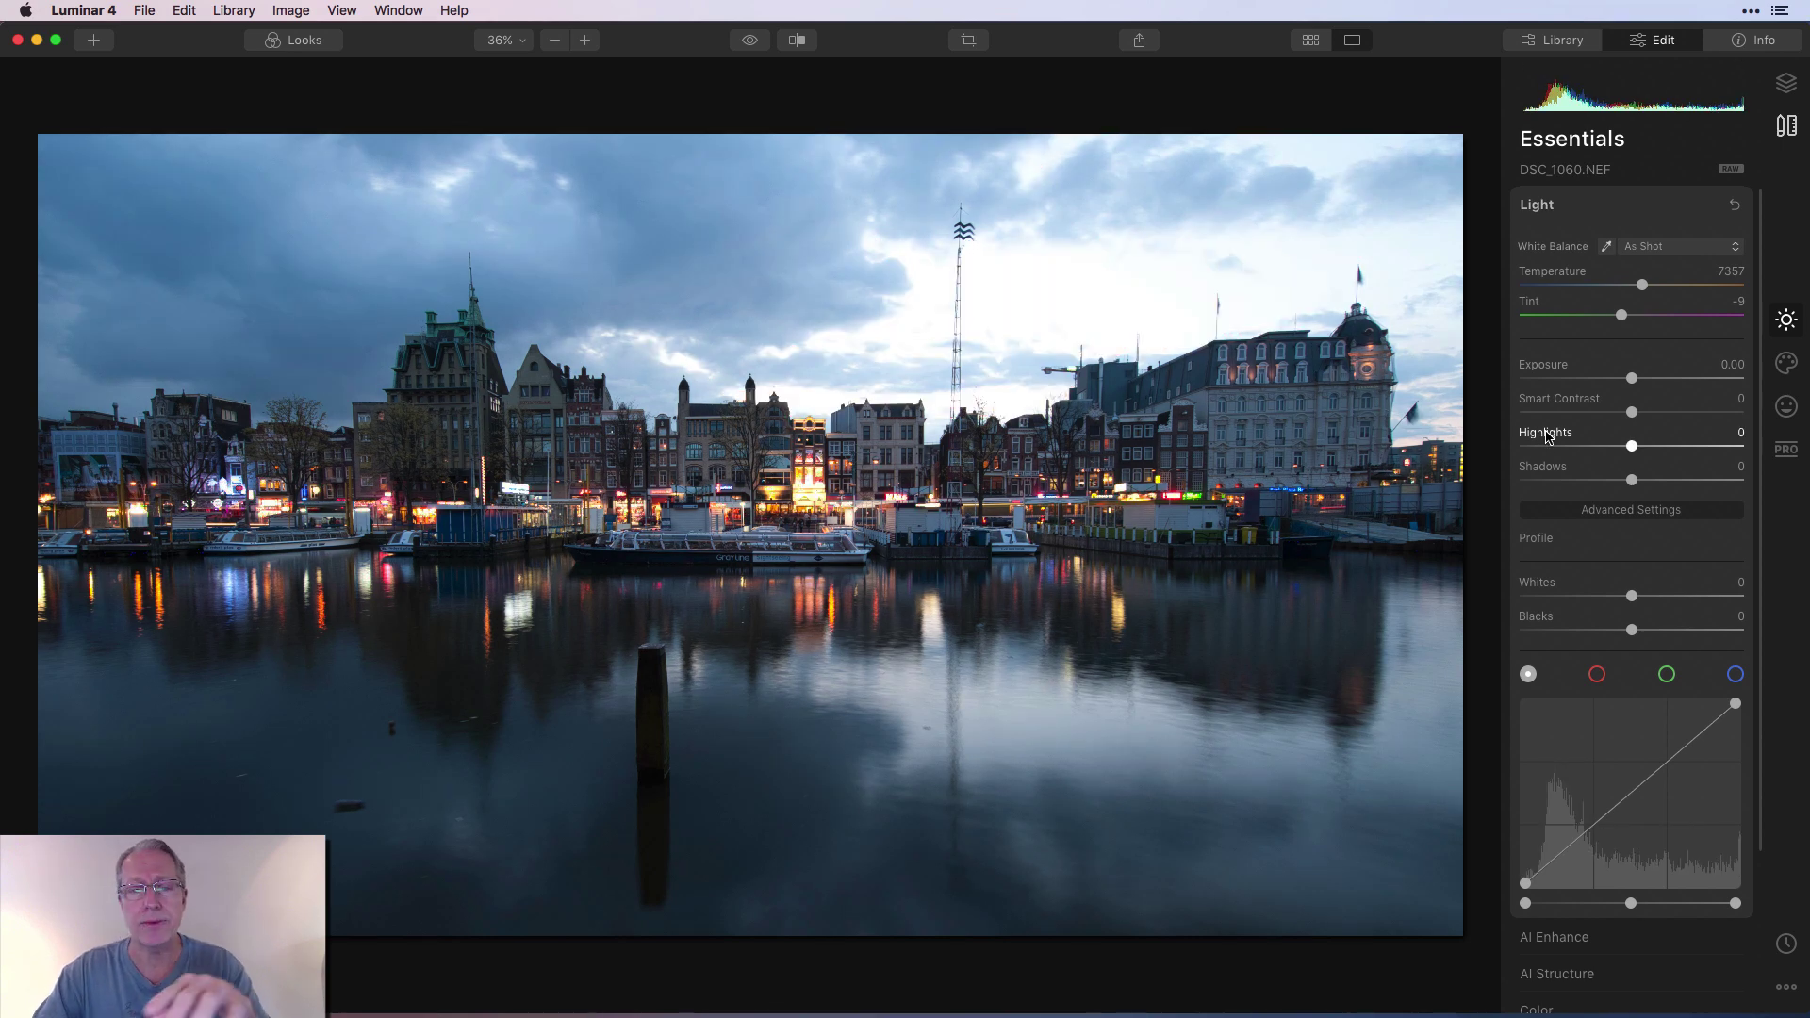
pyautogui.moveTo(1632, 446); pyautogui.dragTo(1542, 450)
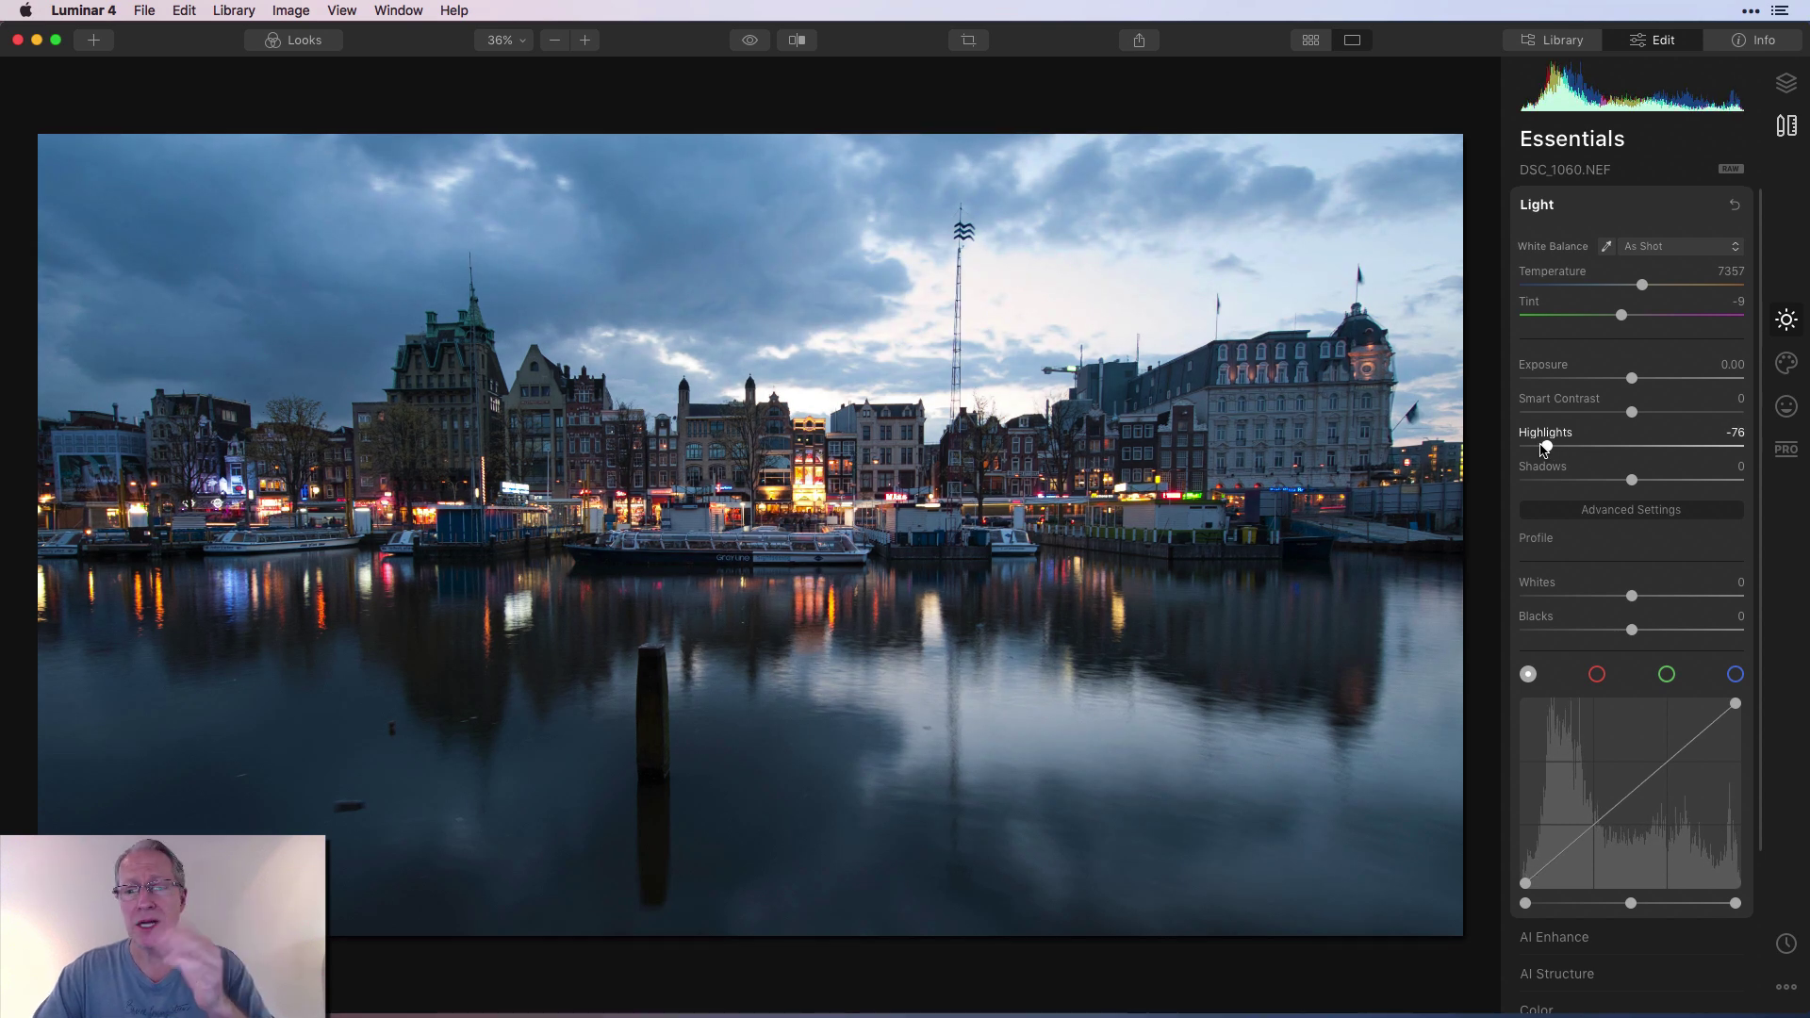
pyautogui.doubleClick(1544, 447)
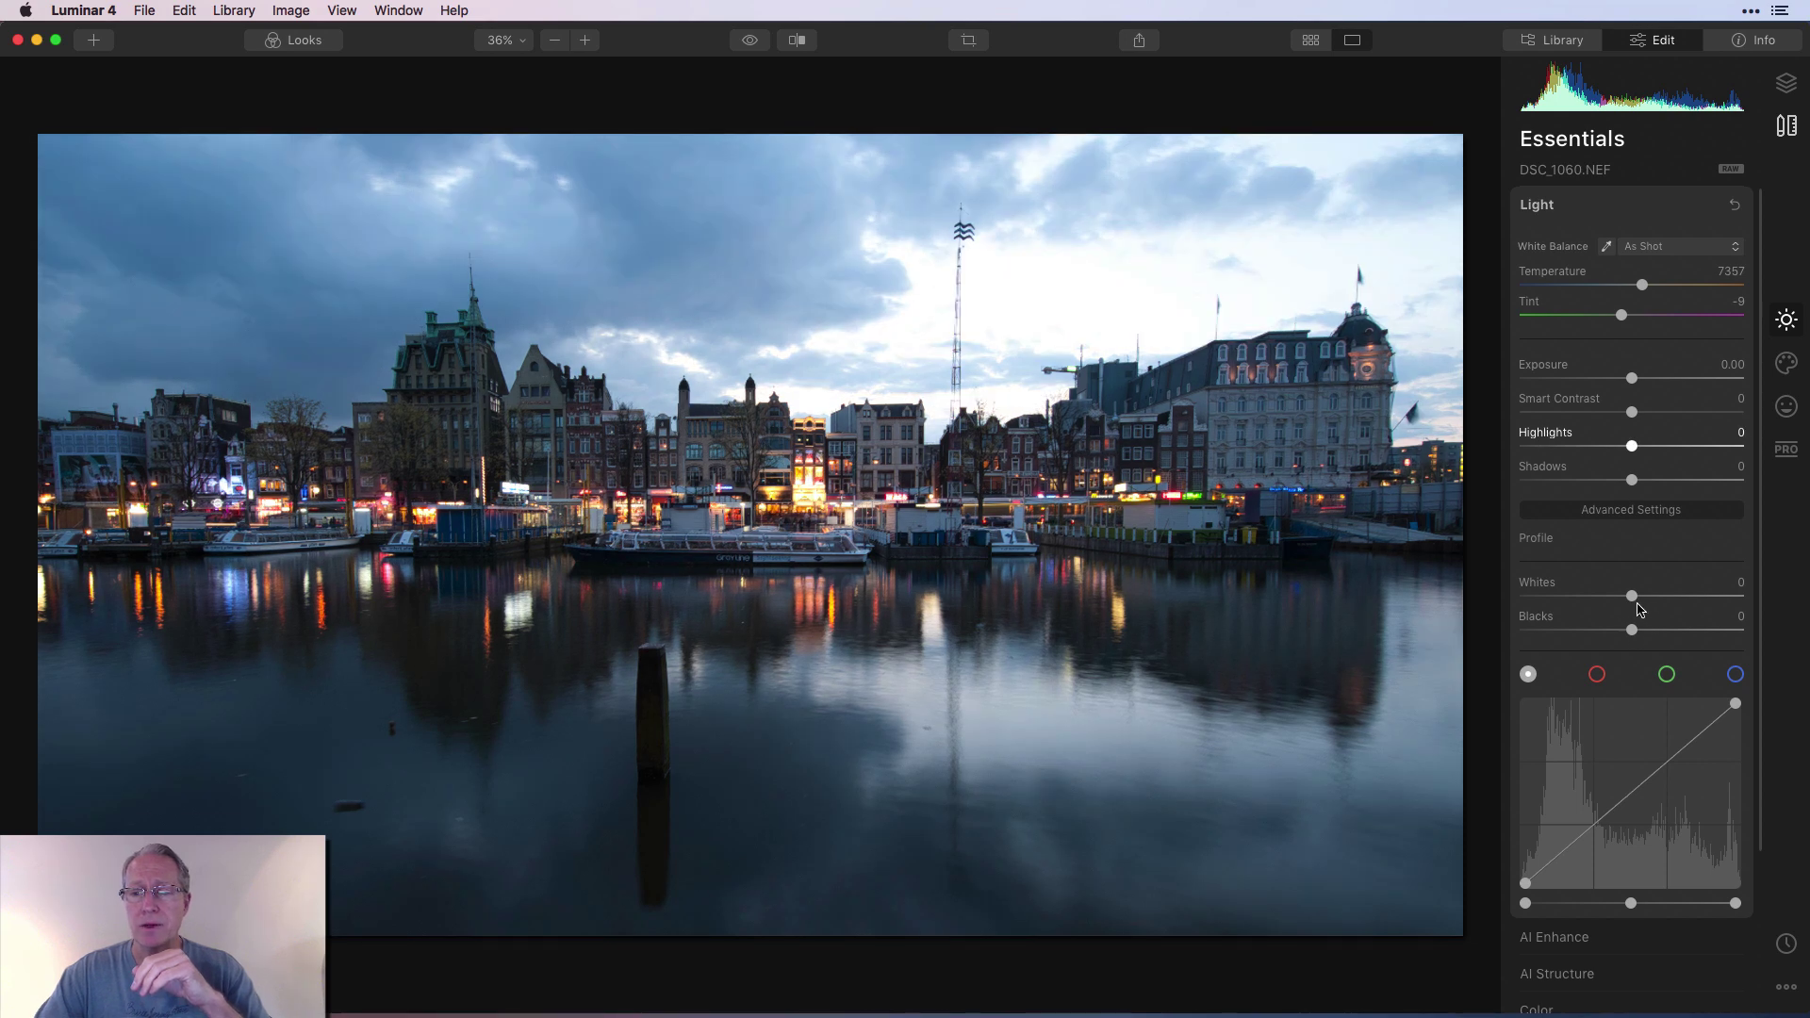
pyautogui.moveTo(1634, 597); pyautogui.dragTo(1540, 597)
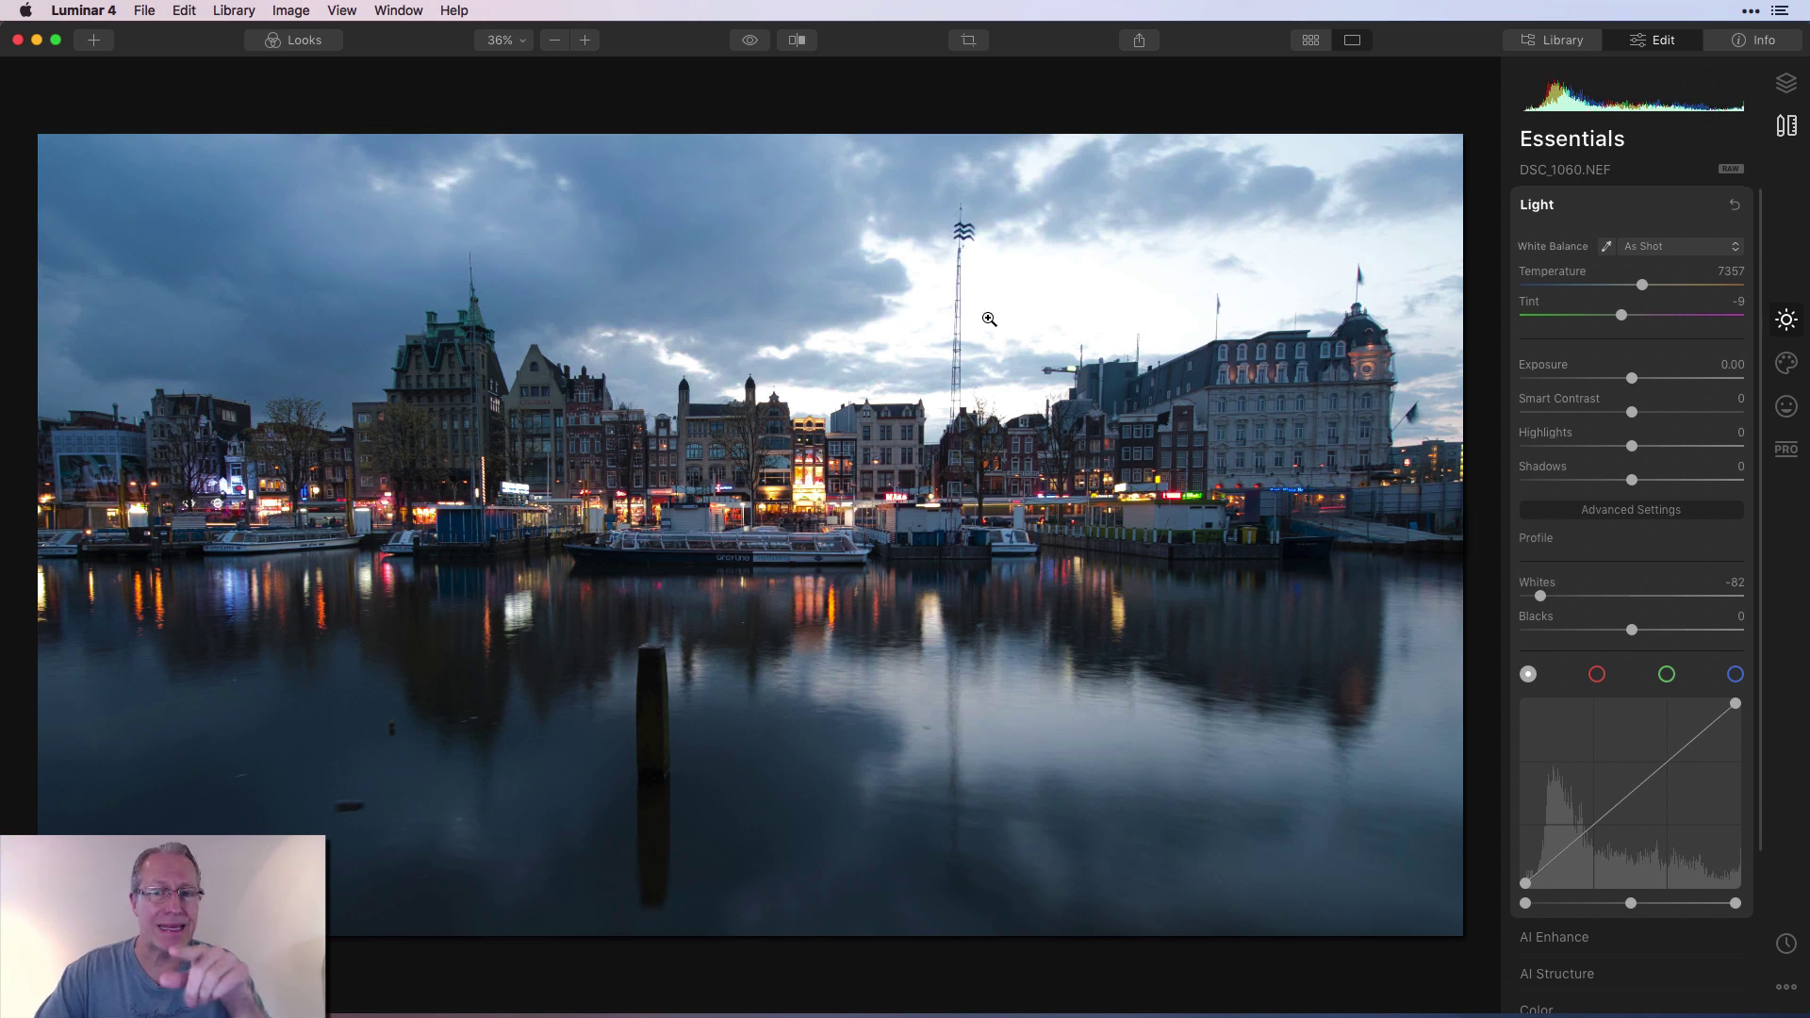
pyautogui.doubleClick(1541, 596)
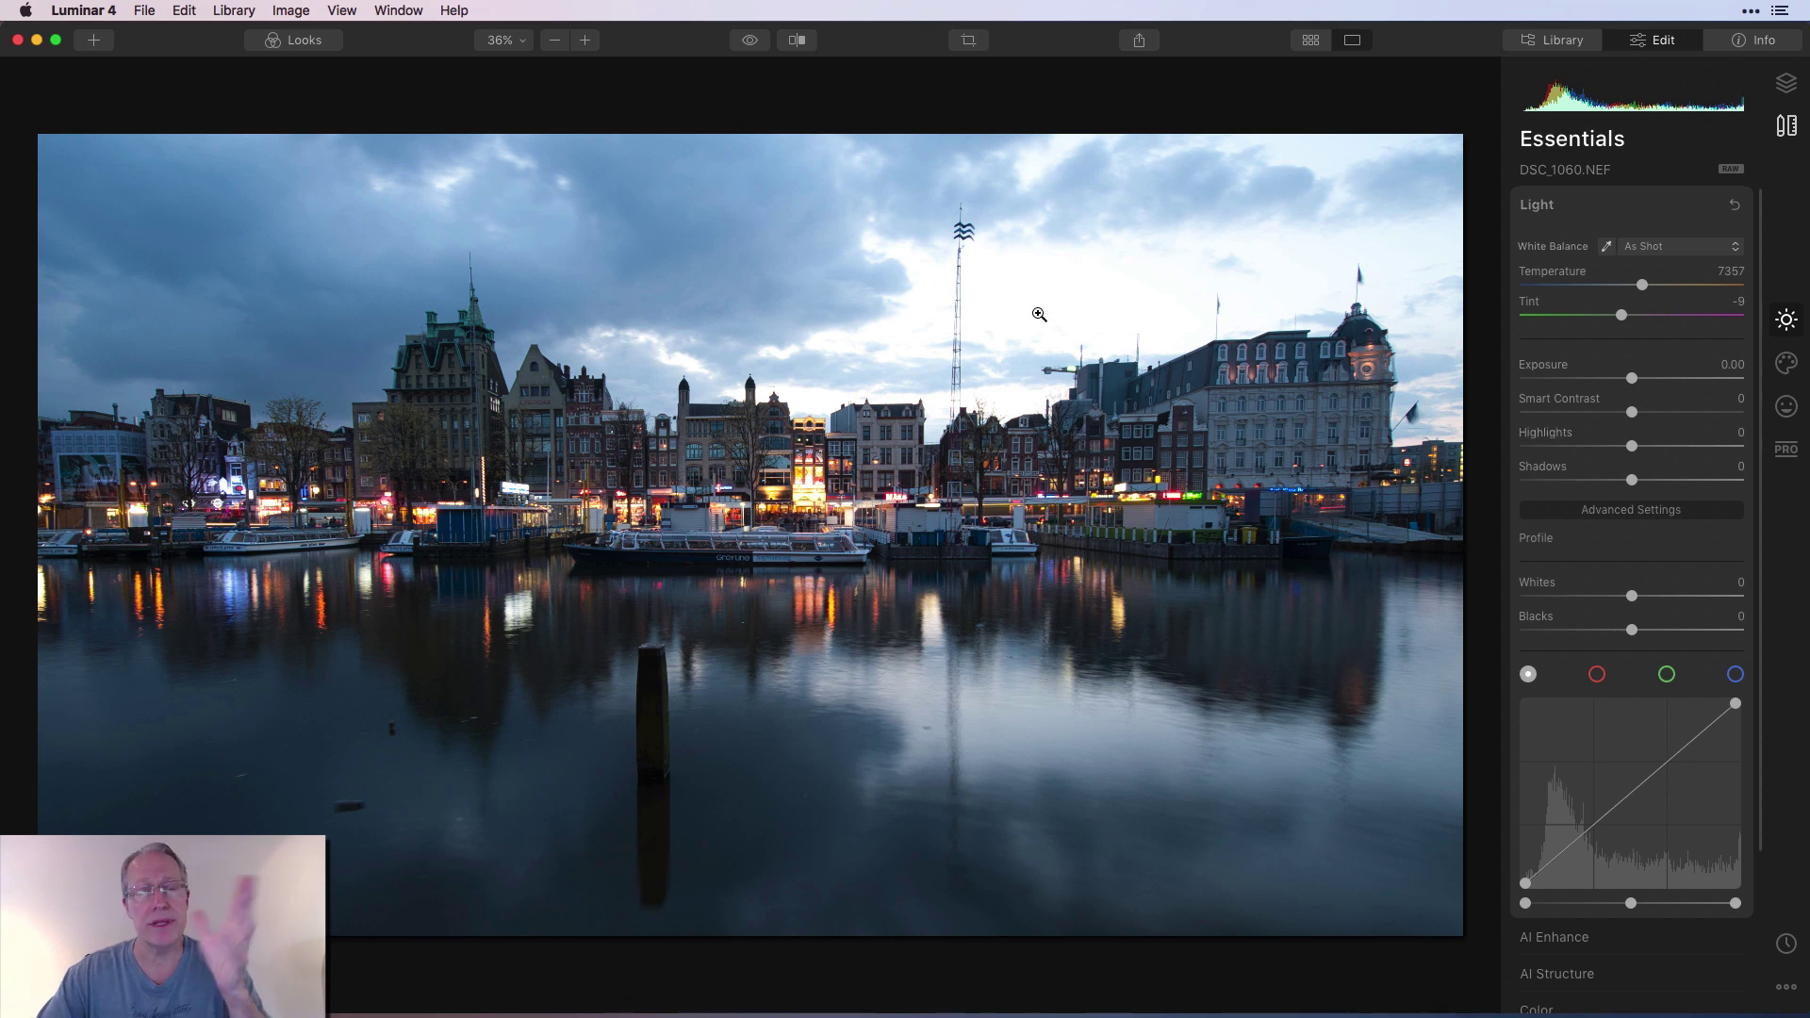
pyautogui.moveTo(1632, 446); pyautogui.dragTo(1145, 280)
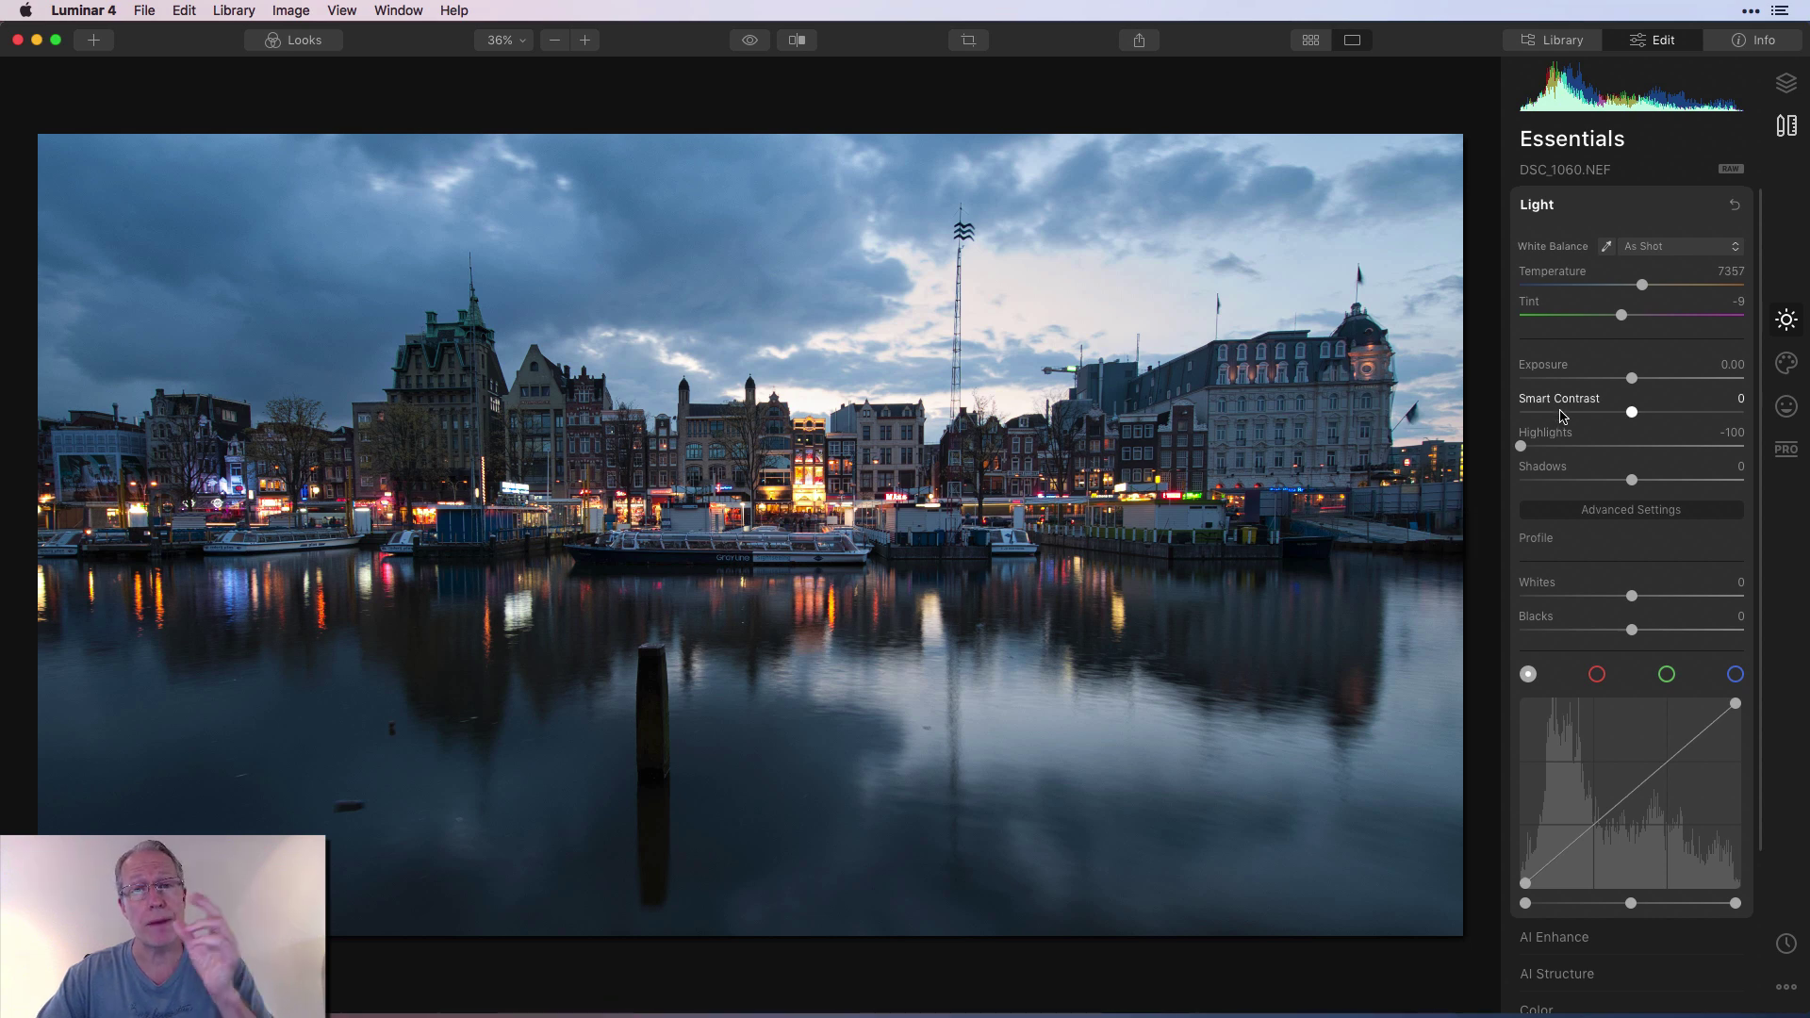
# Step: Reset Highlights to 0 and pull Whites down to -100 to dim the bright sky
pyautogui.doubleClick(1542, 432)
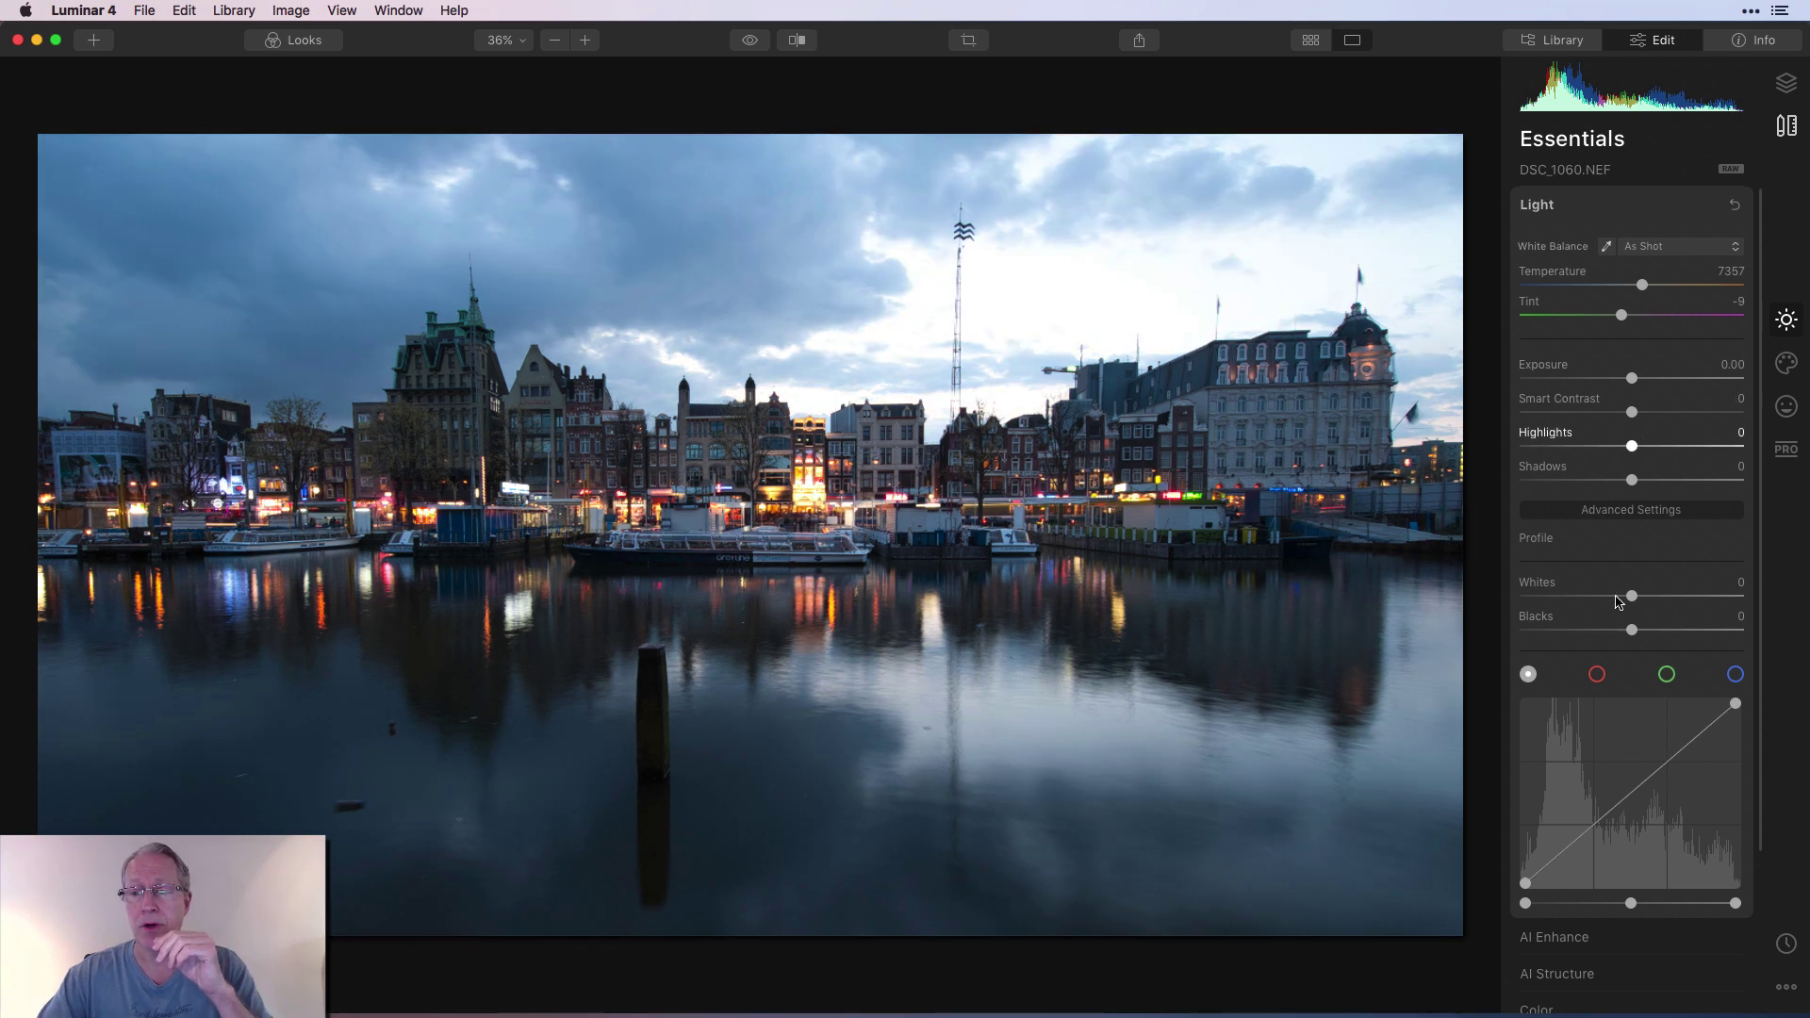
pyautogui.moveTo(1632, 596); pyautogui.dragTo(1108, 258)
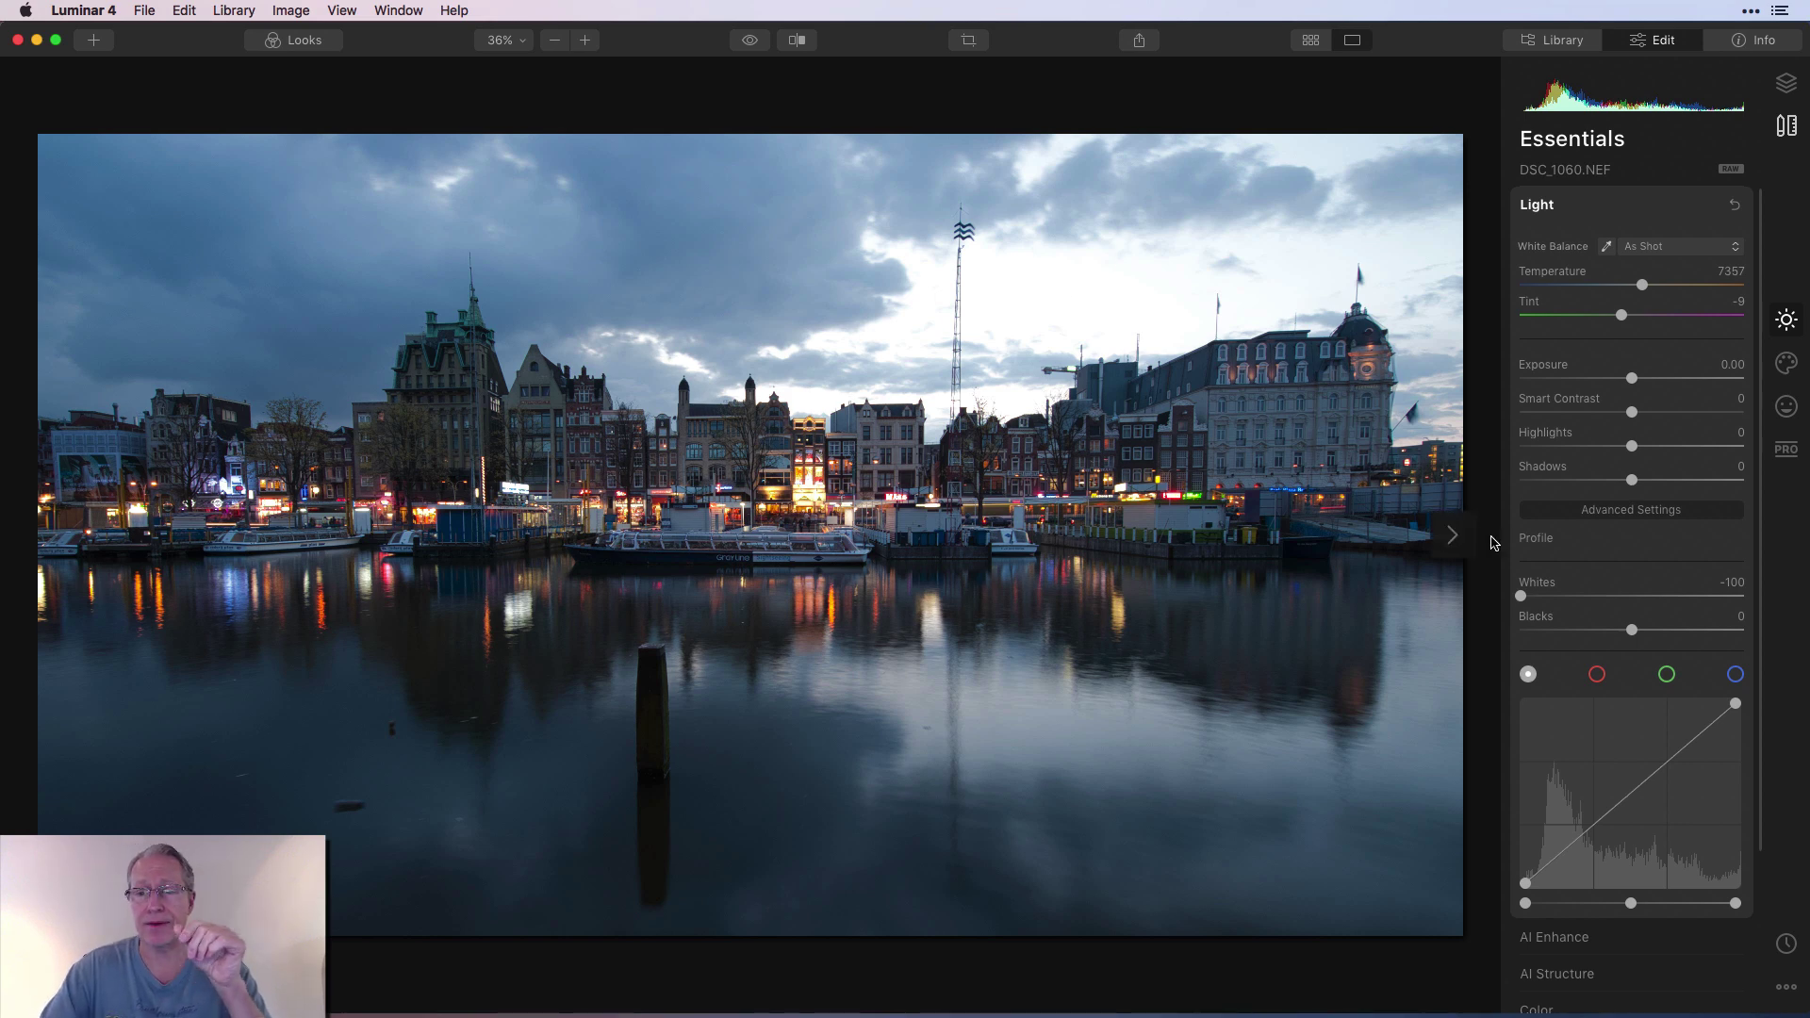
pyautogui.doubleClick(1544, 586)
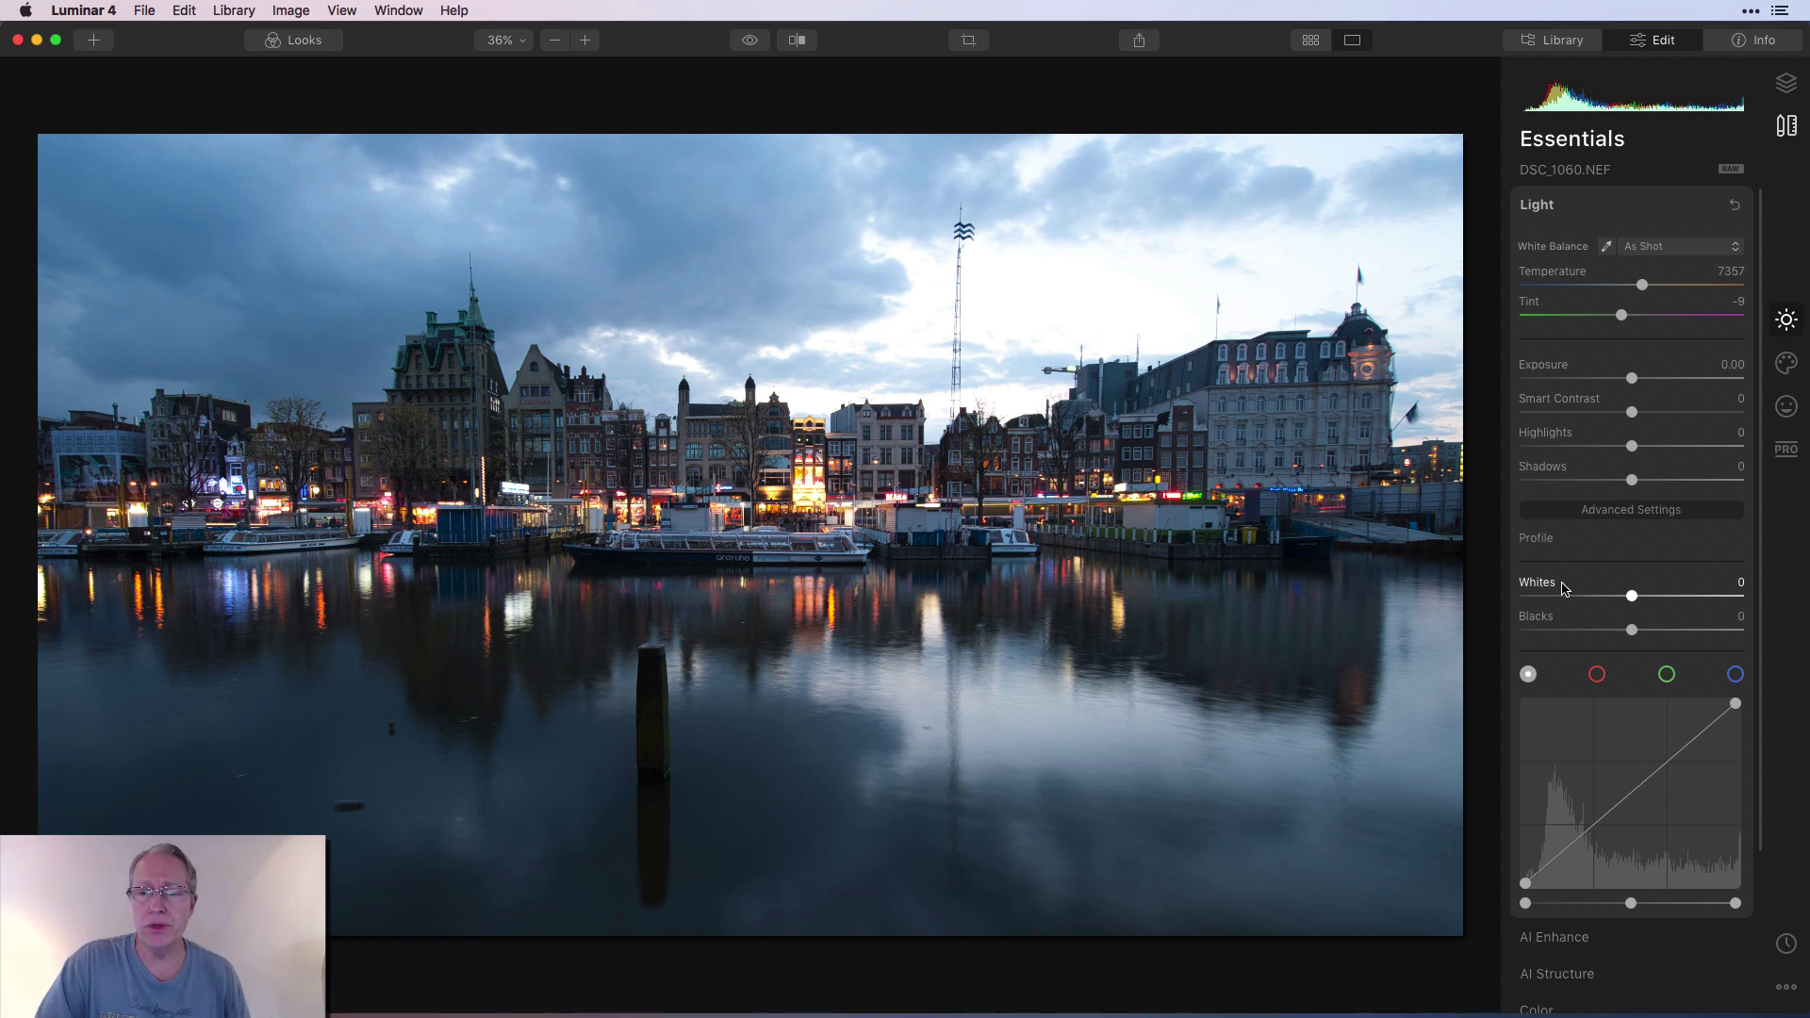
pyautogui.moveTo(1630, 596); pyautogui.dragTo(1476, 584)
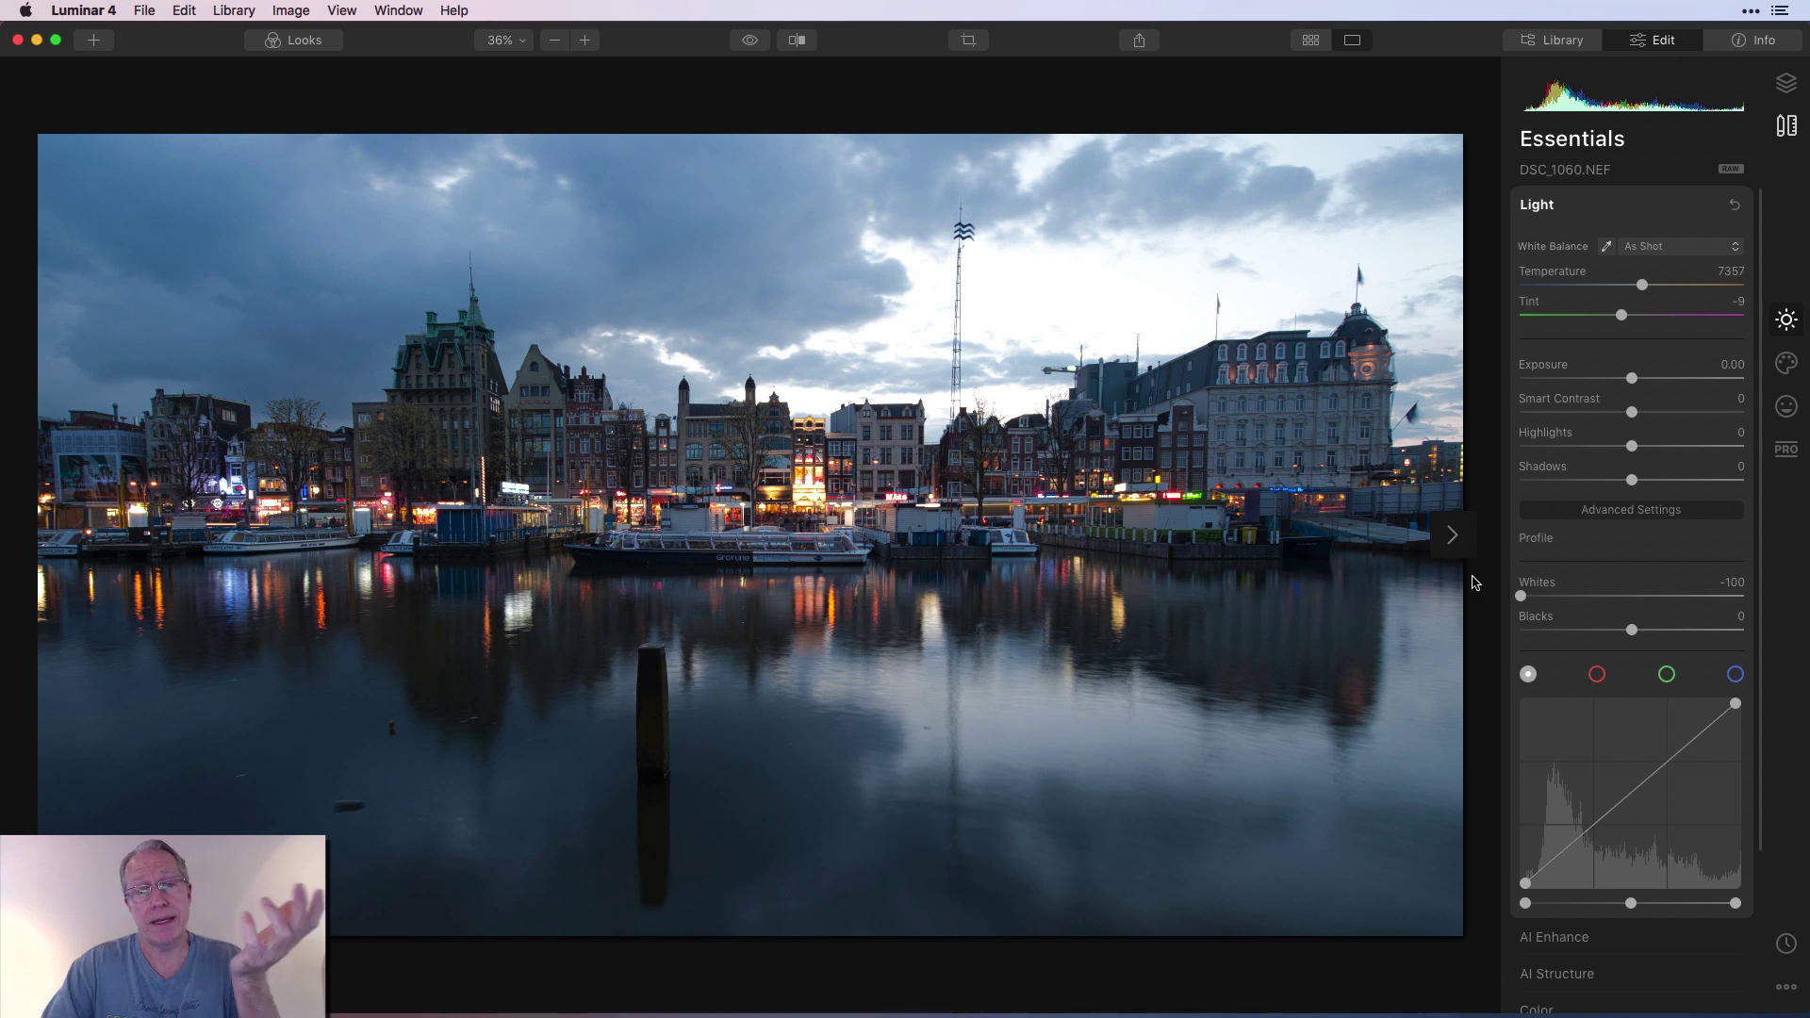
# Step: Test Whites at 70 and Highlights at 100, reset both to 0, and show clipping warnings
pyautogui.moveTo(1521, 596); pyautogui.dragTo(1711, 592)
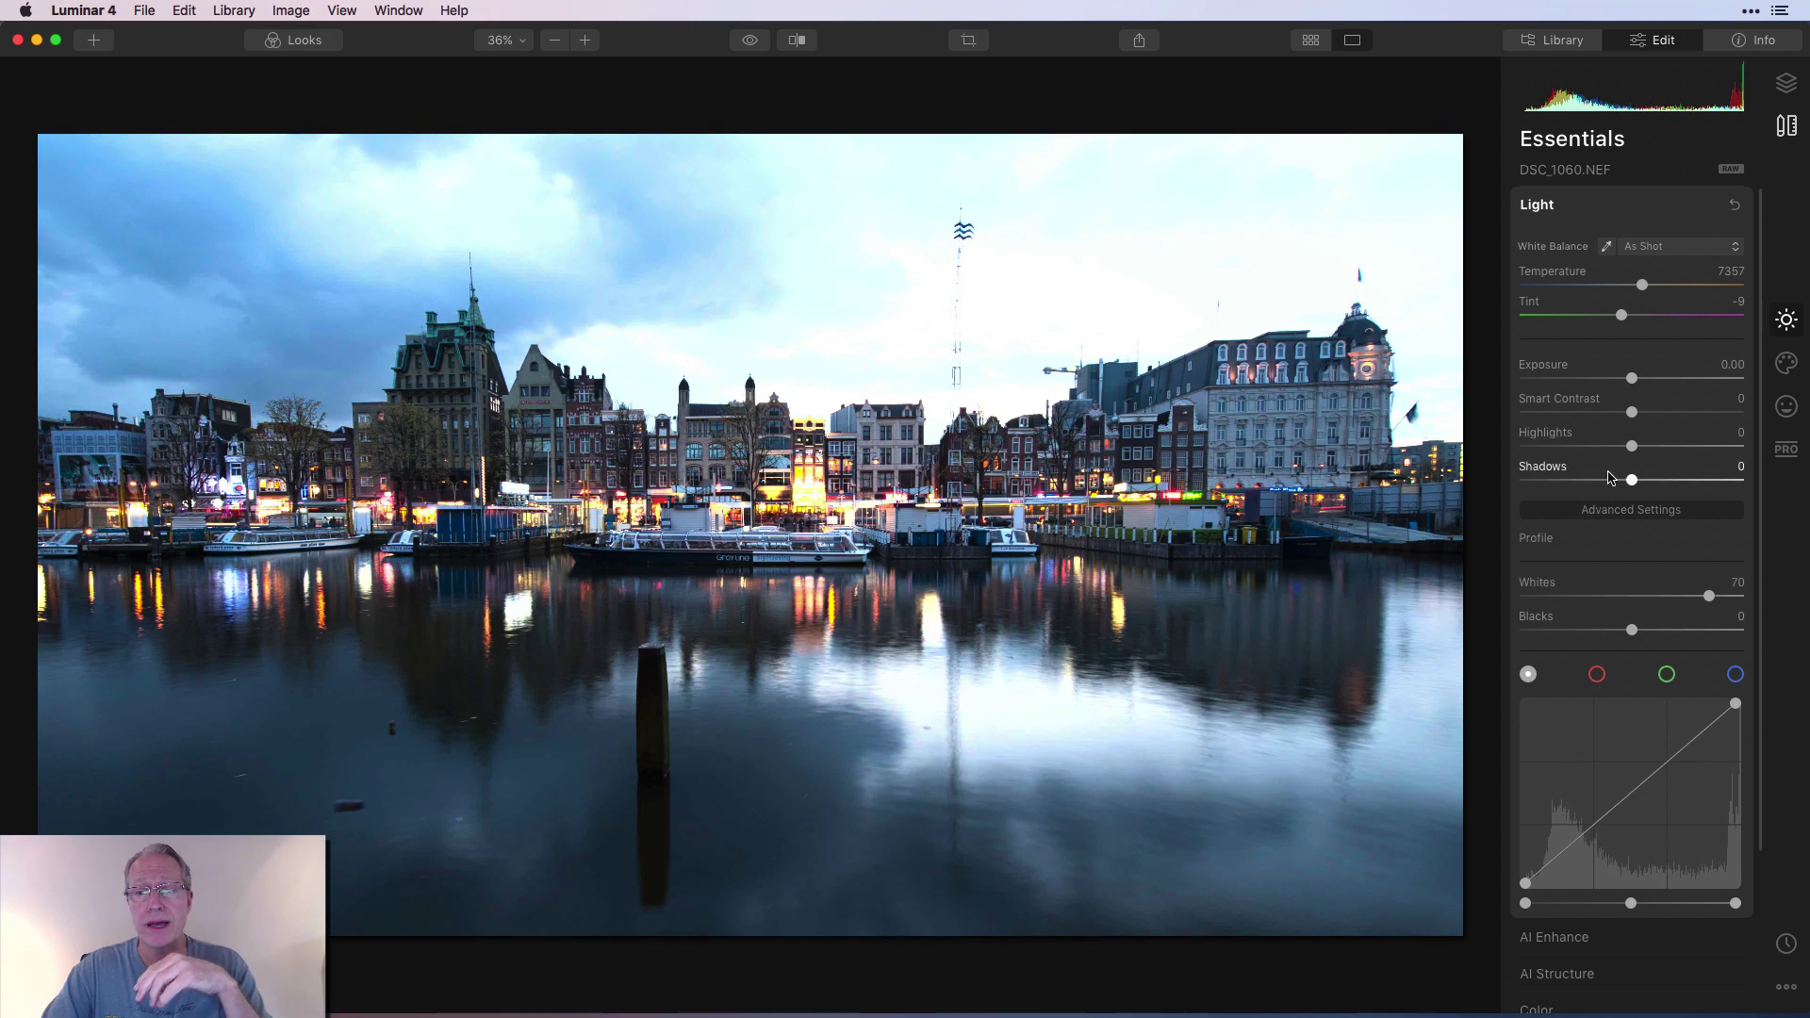
pyautogui.doubleClick(1543, 588)
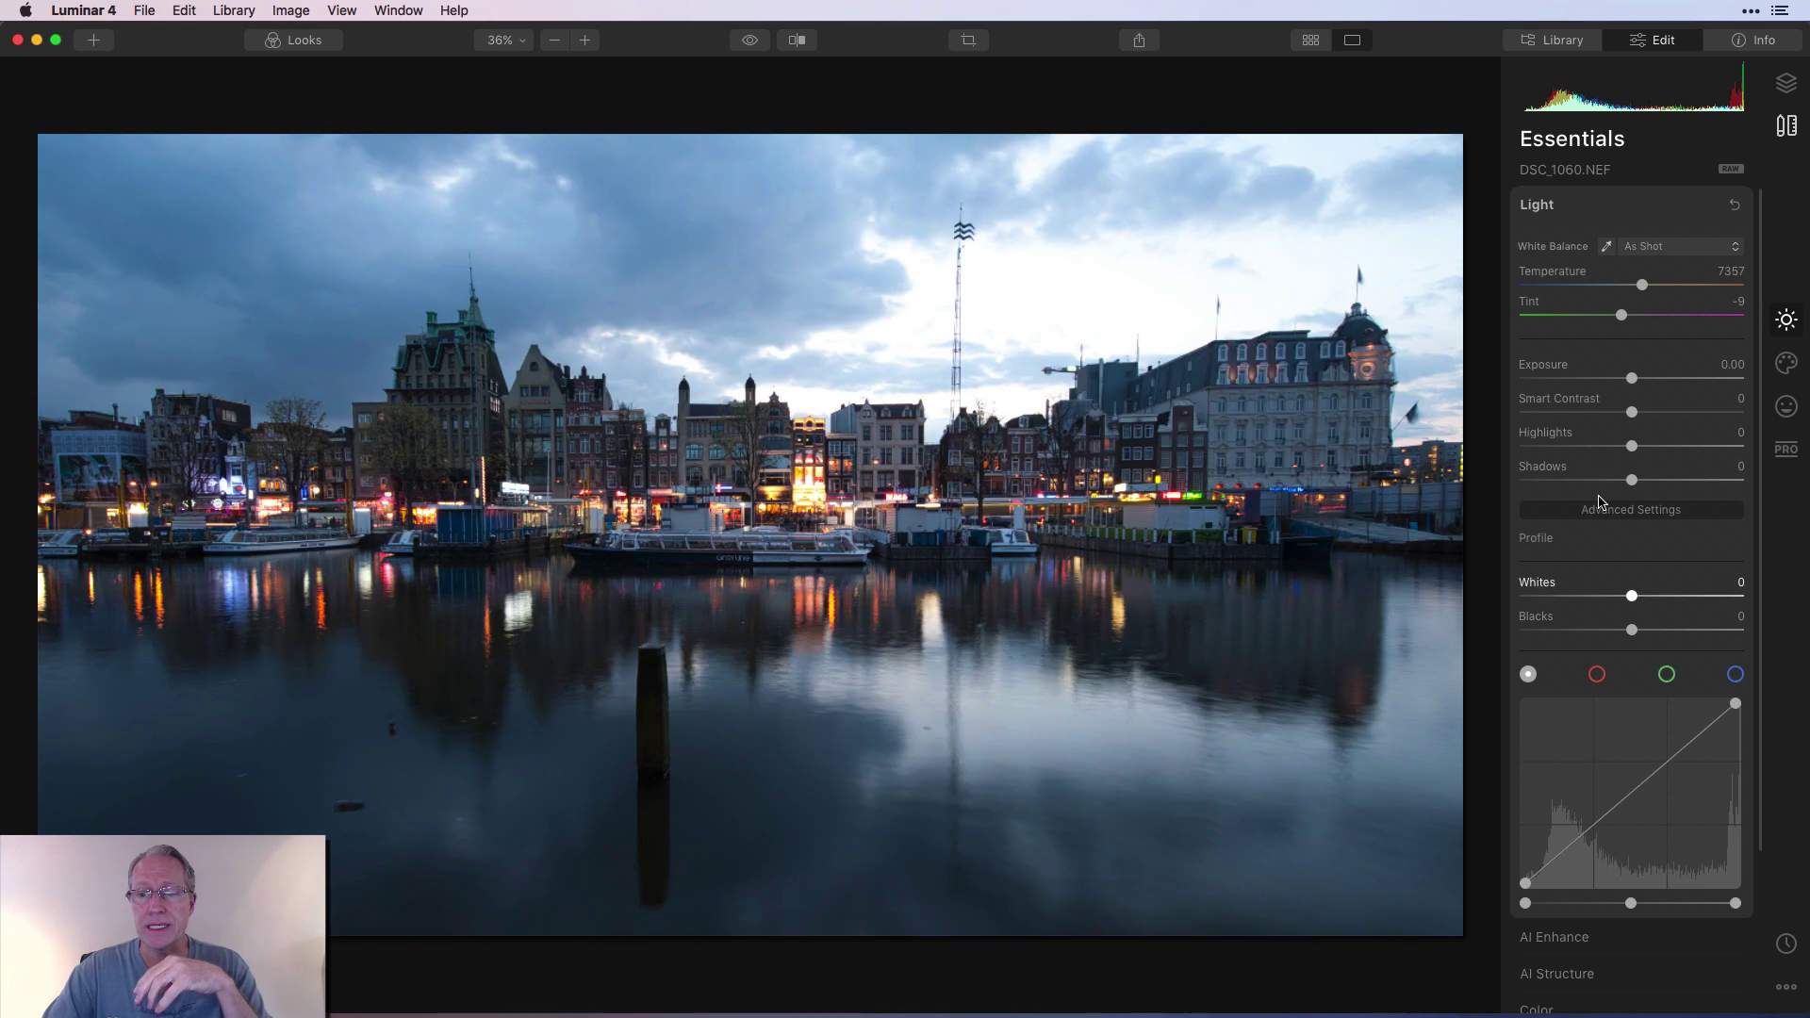
pyautogui.moveTo(1636, 446); pyautogui.dragTo(1760, 427)
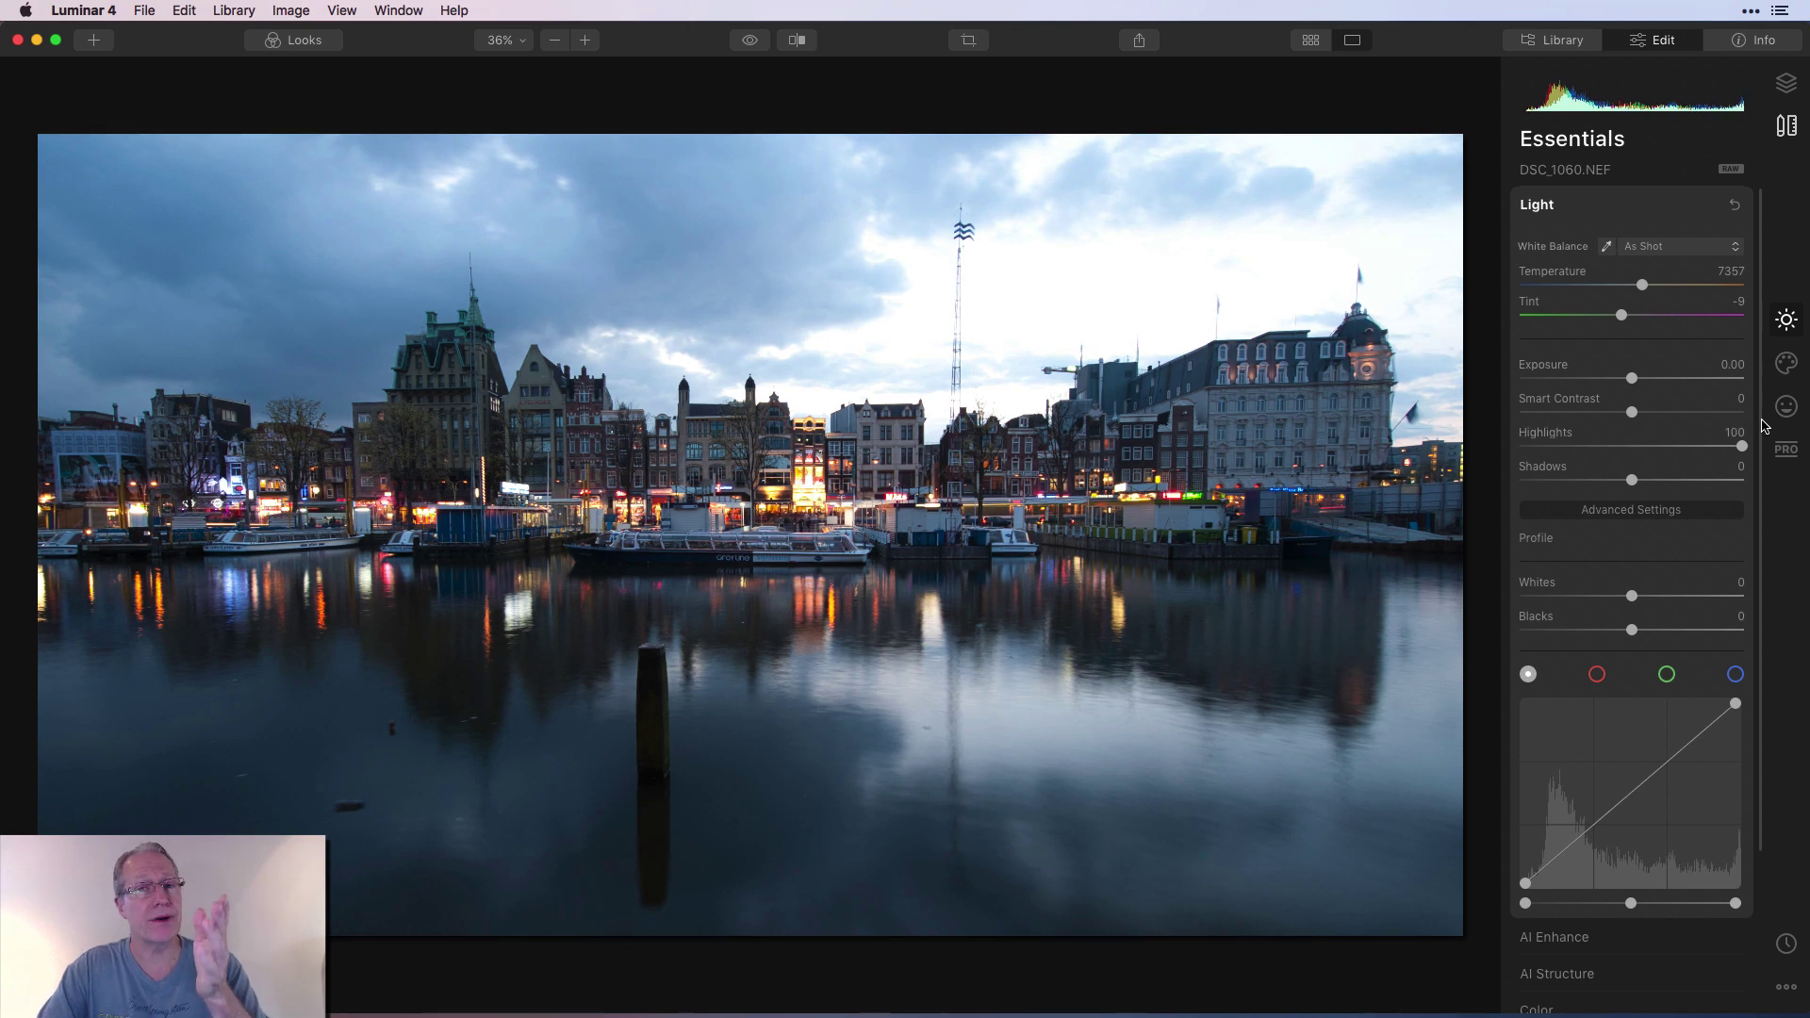
pyautogui.doubleClick(1554, 434)
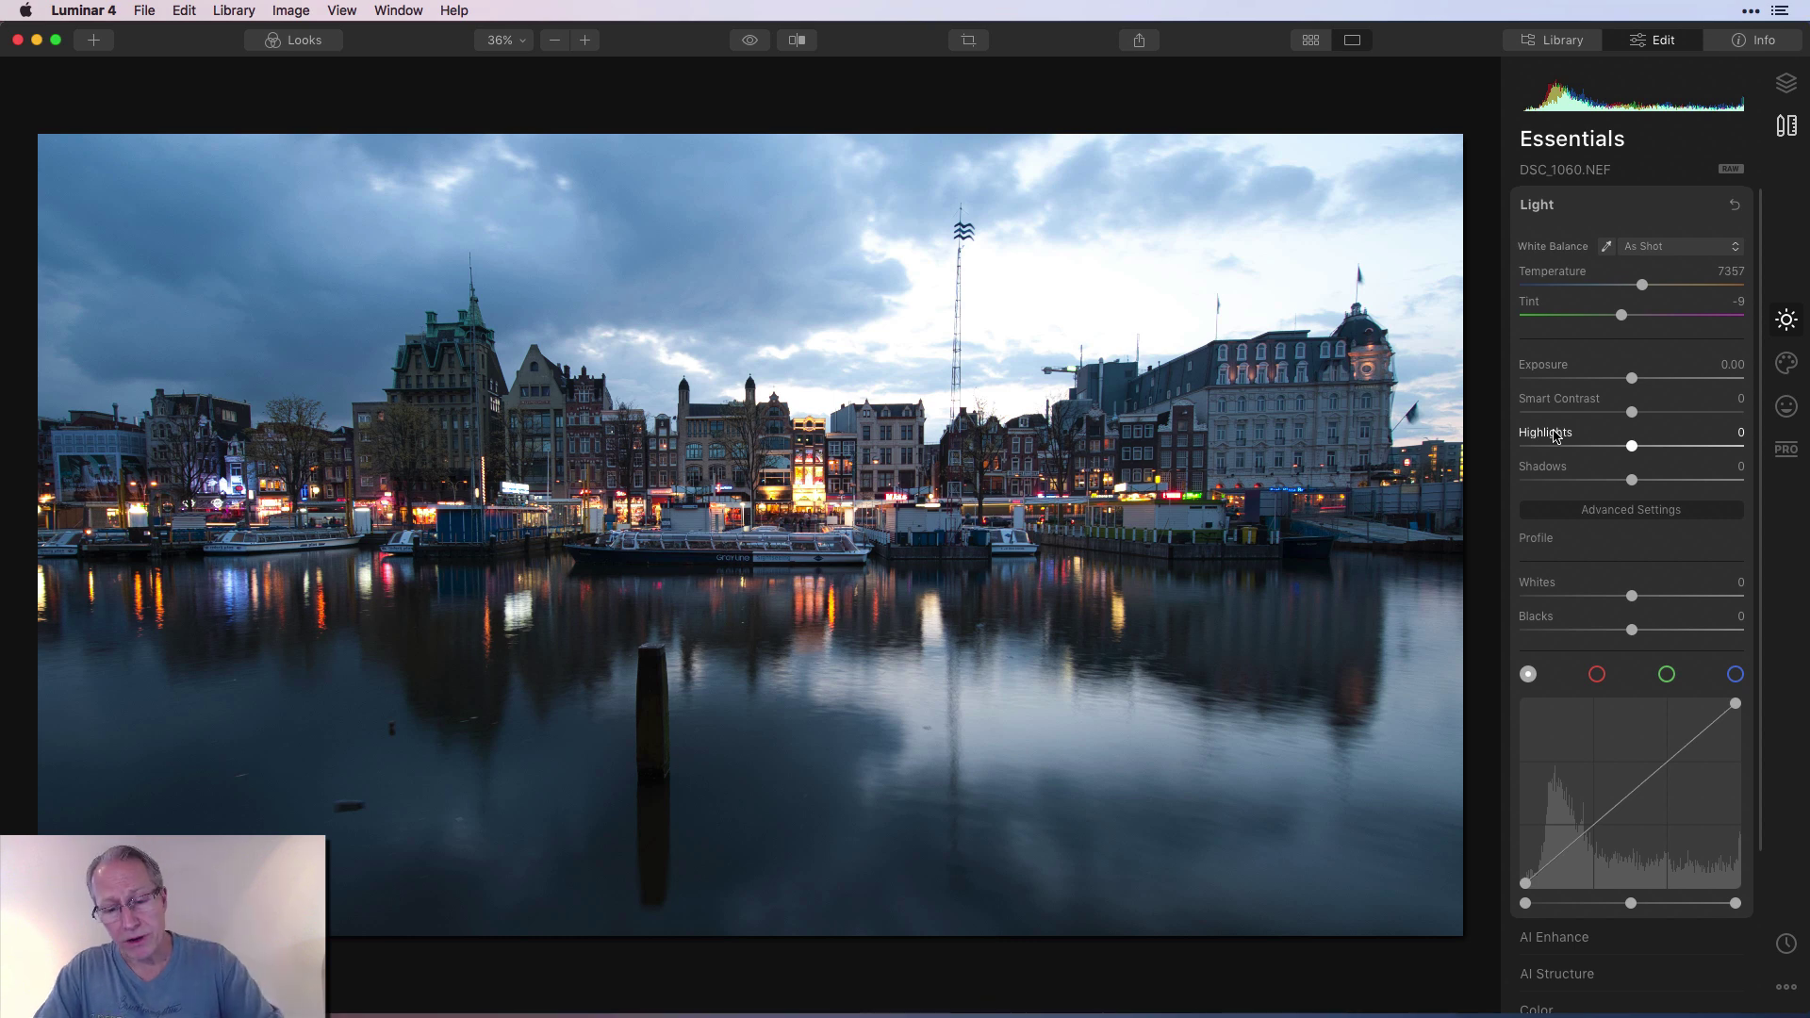
pyautogui.press('/')
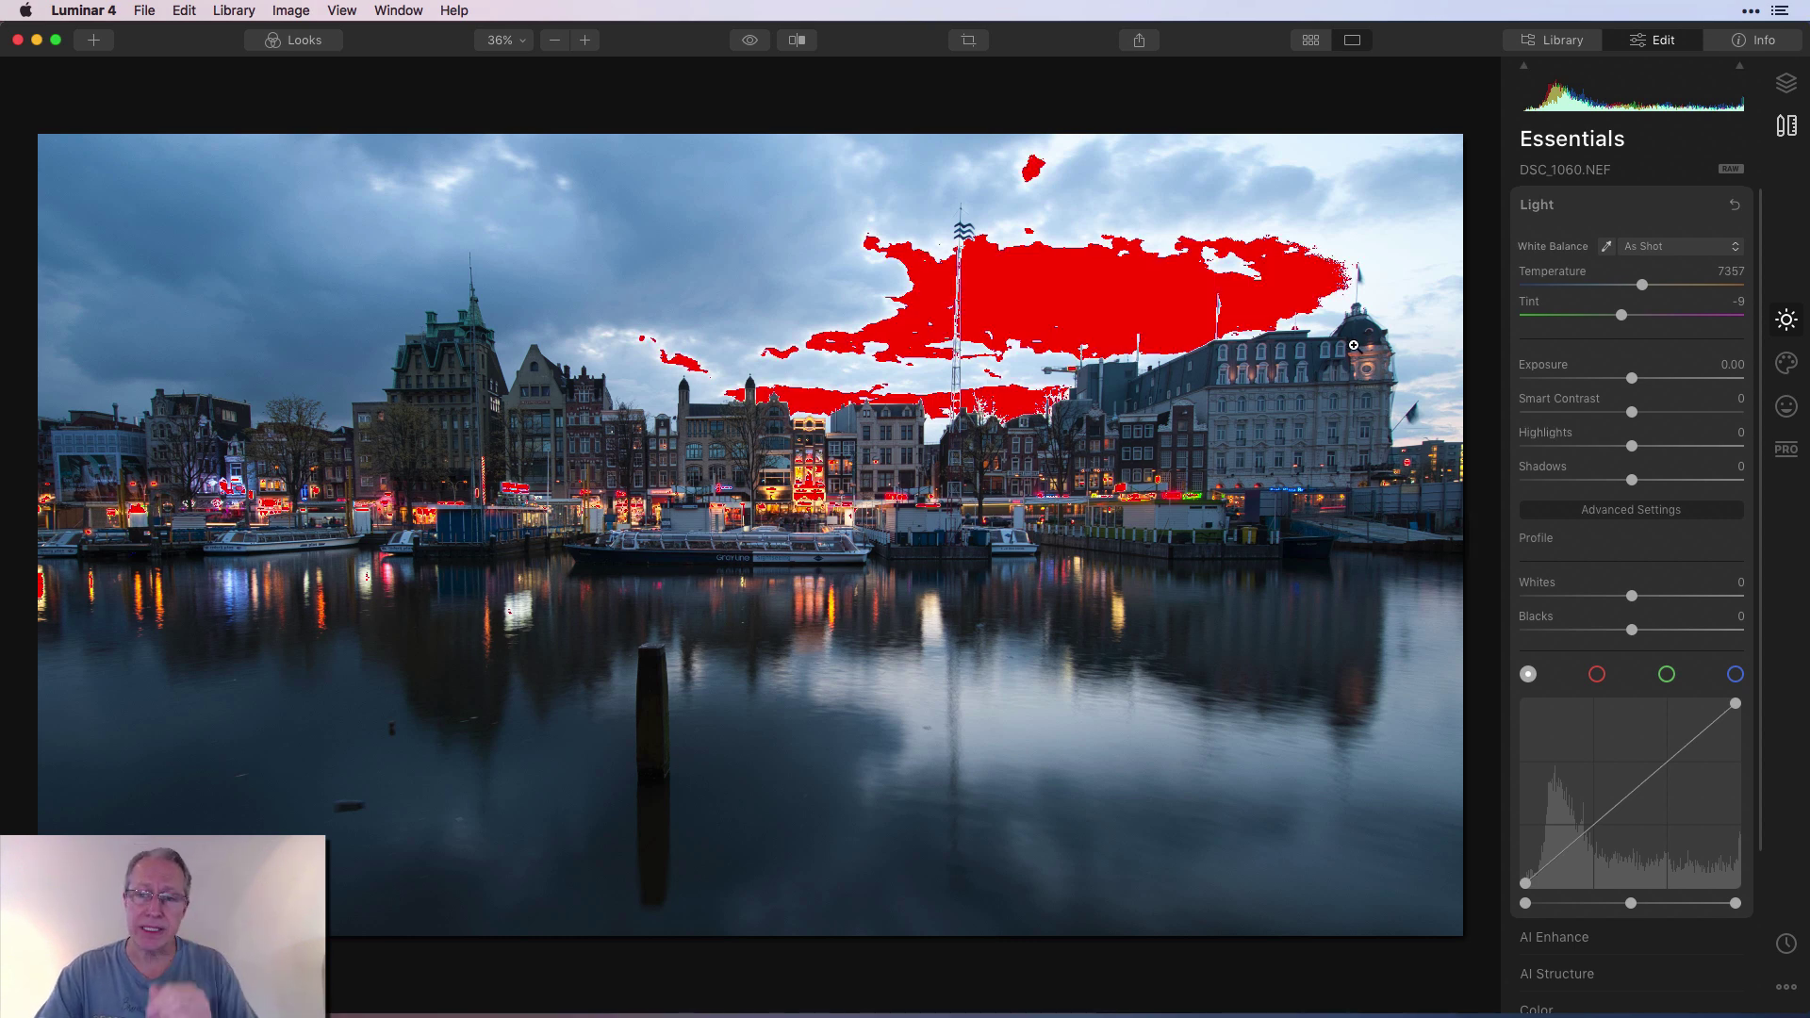
# Step: Set Highlights to -75 to recover the sky, briefly lowering Whites before resetting it to 0
pyautogui.moveTo(1632, 446); pyautogui.dragTo(1547, 447)
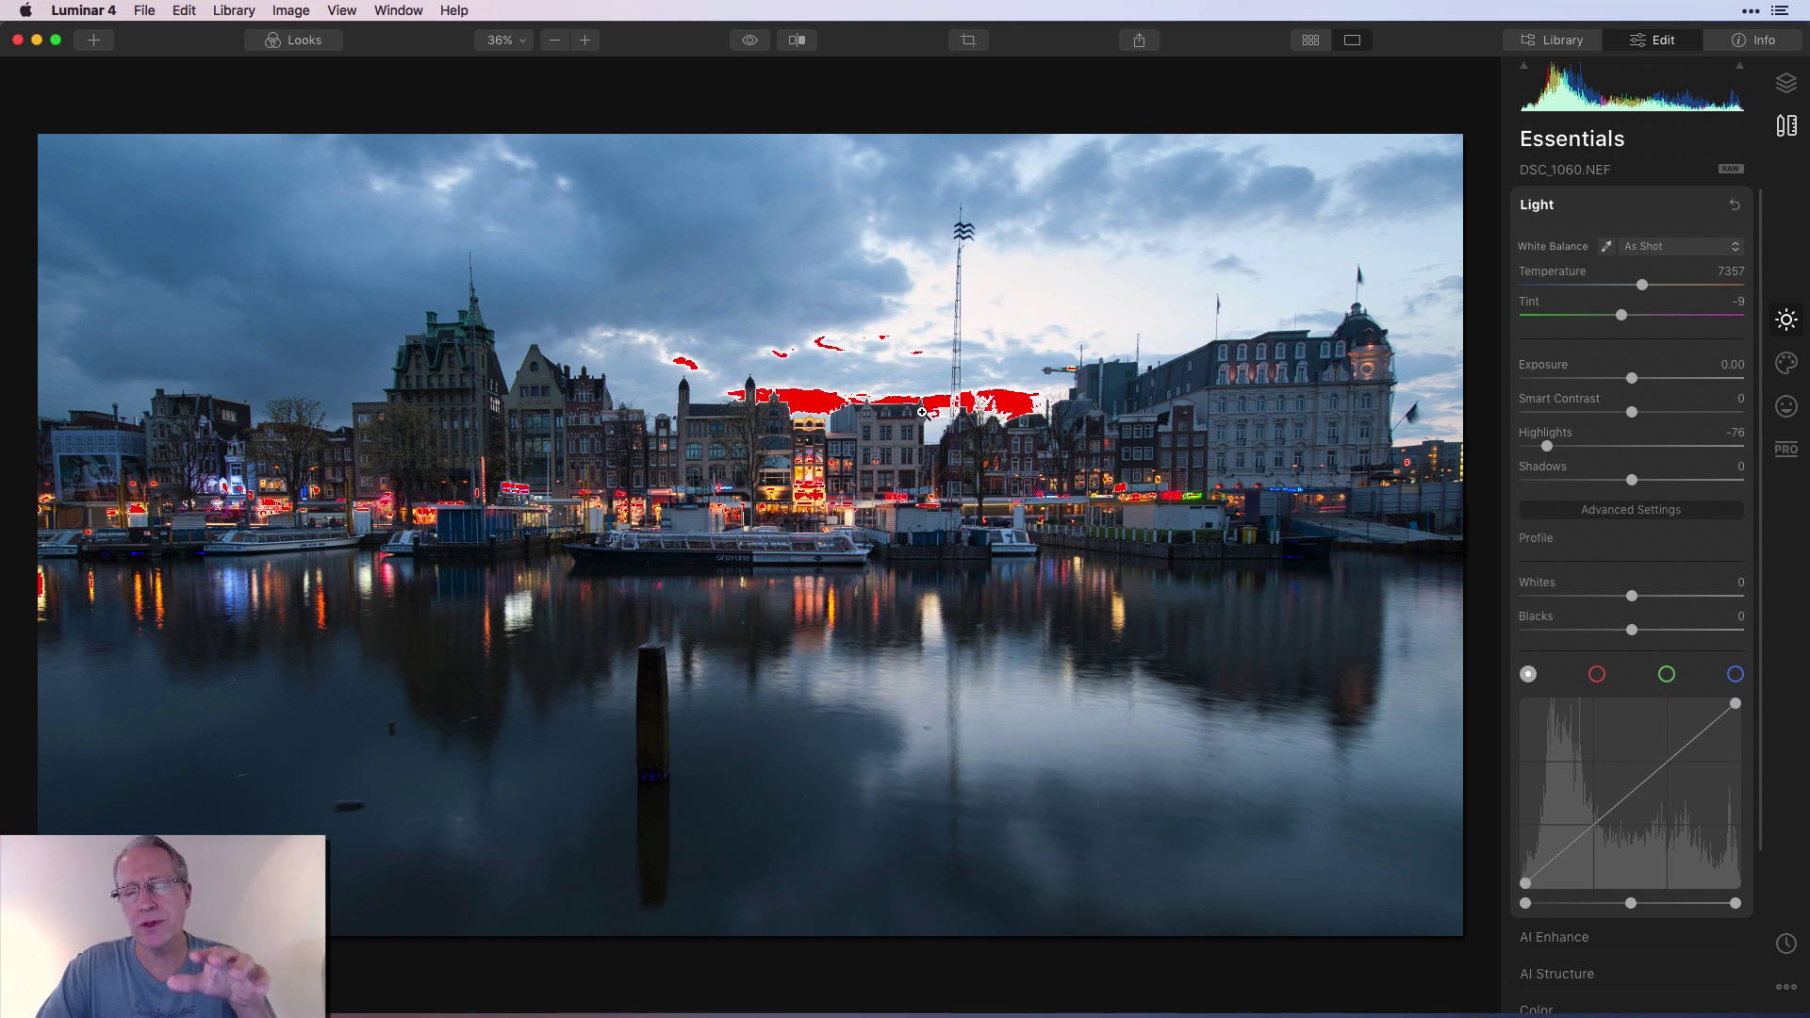
pyautogui.moveTo(1547, 447); pyautogui.dragTo(1459, 447)
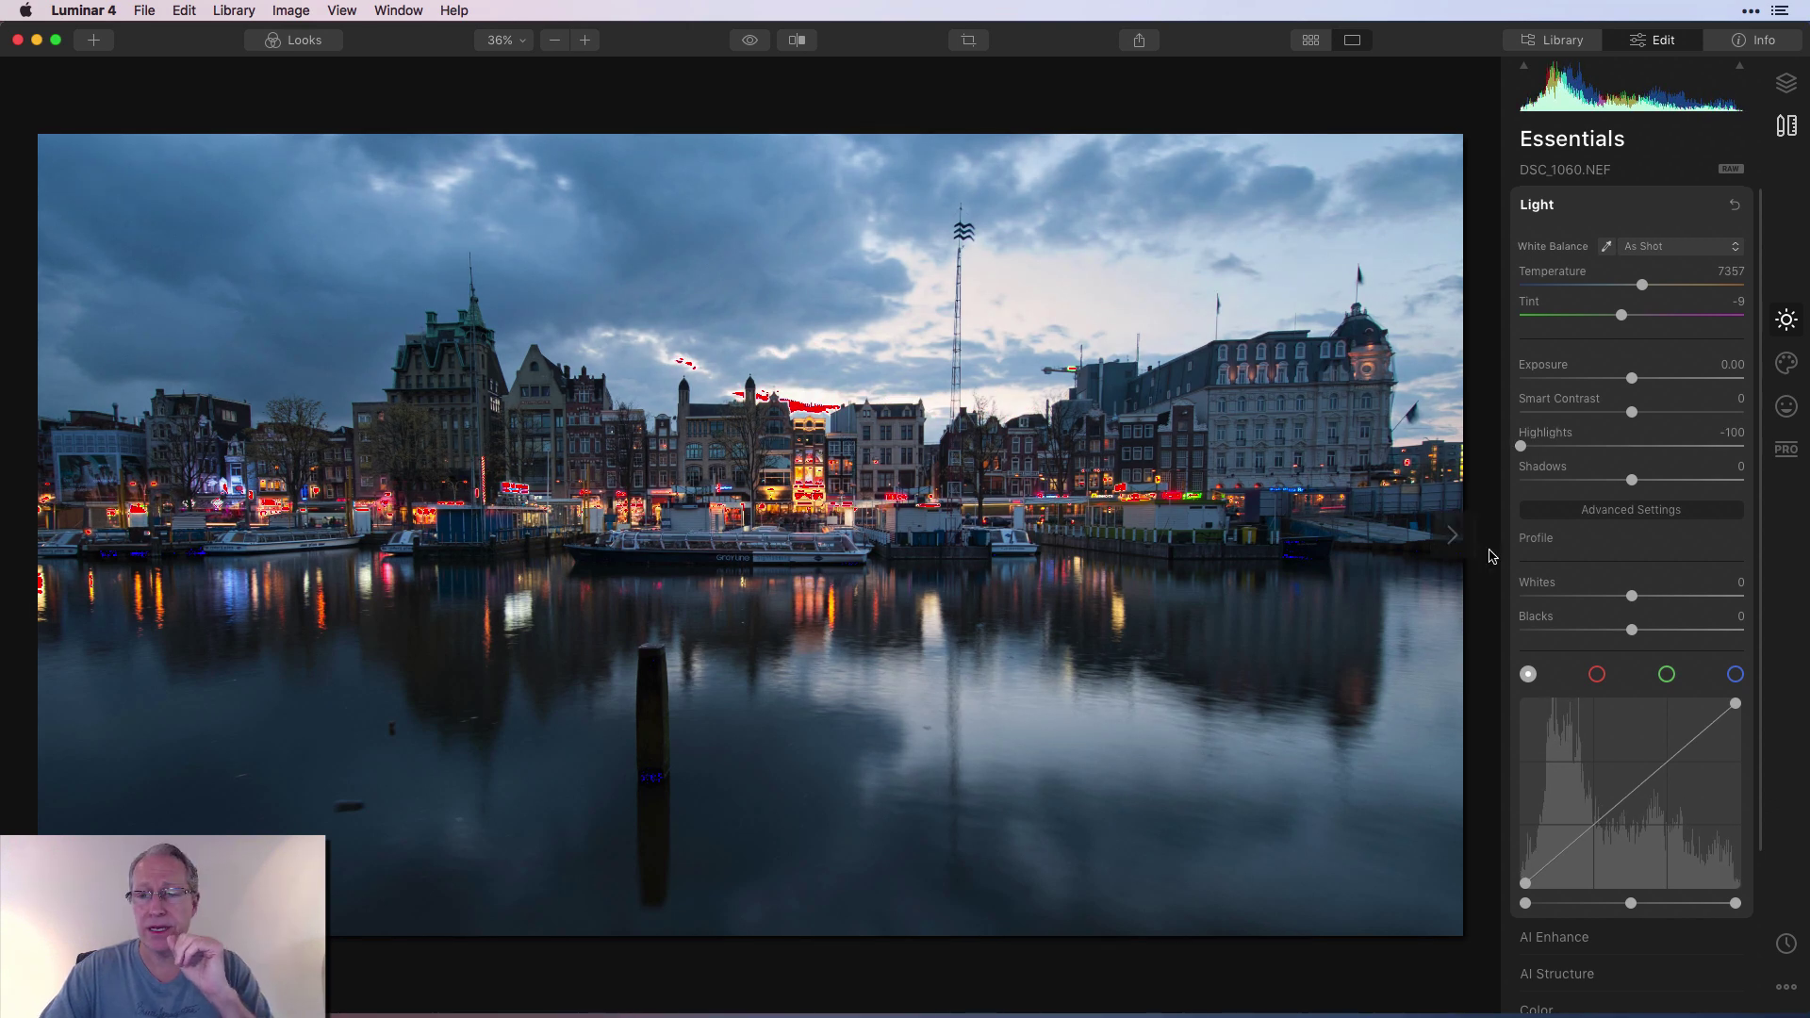
pyautogui.moveTo(1634, 598)
pyautogui.mouseDown()
pyautogui.moveTo(1555, 598)
pyautogui.moveTo(1615, 591)
pyautogui.mouseUp()
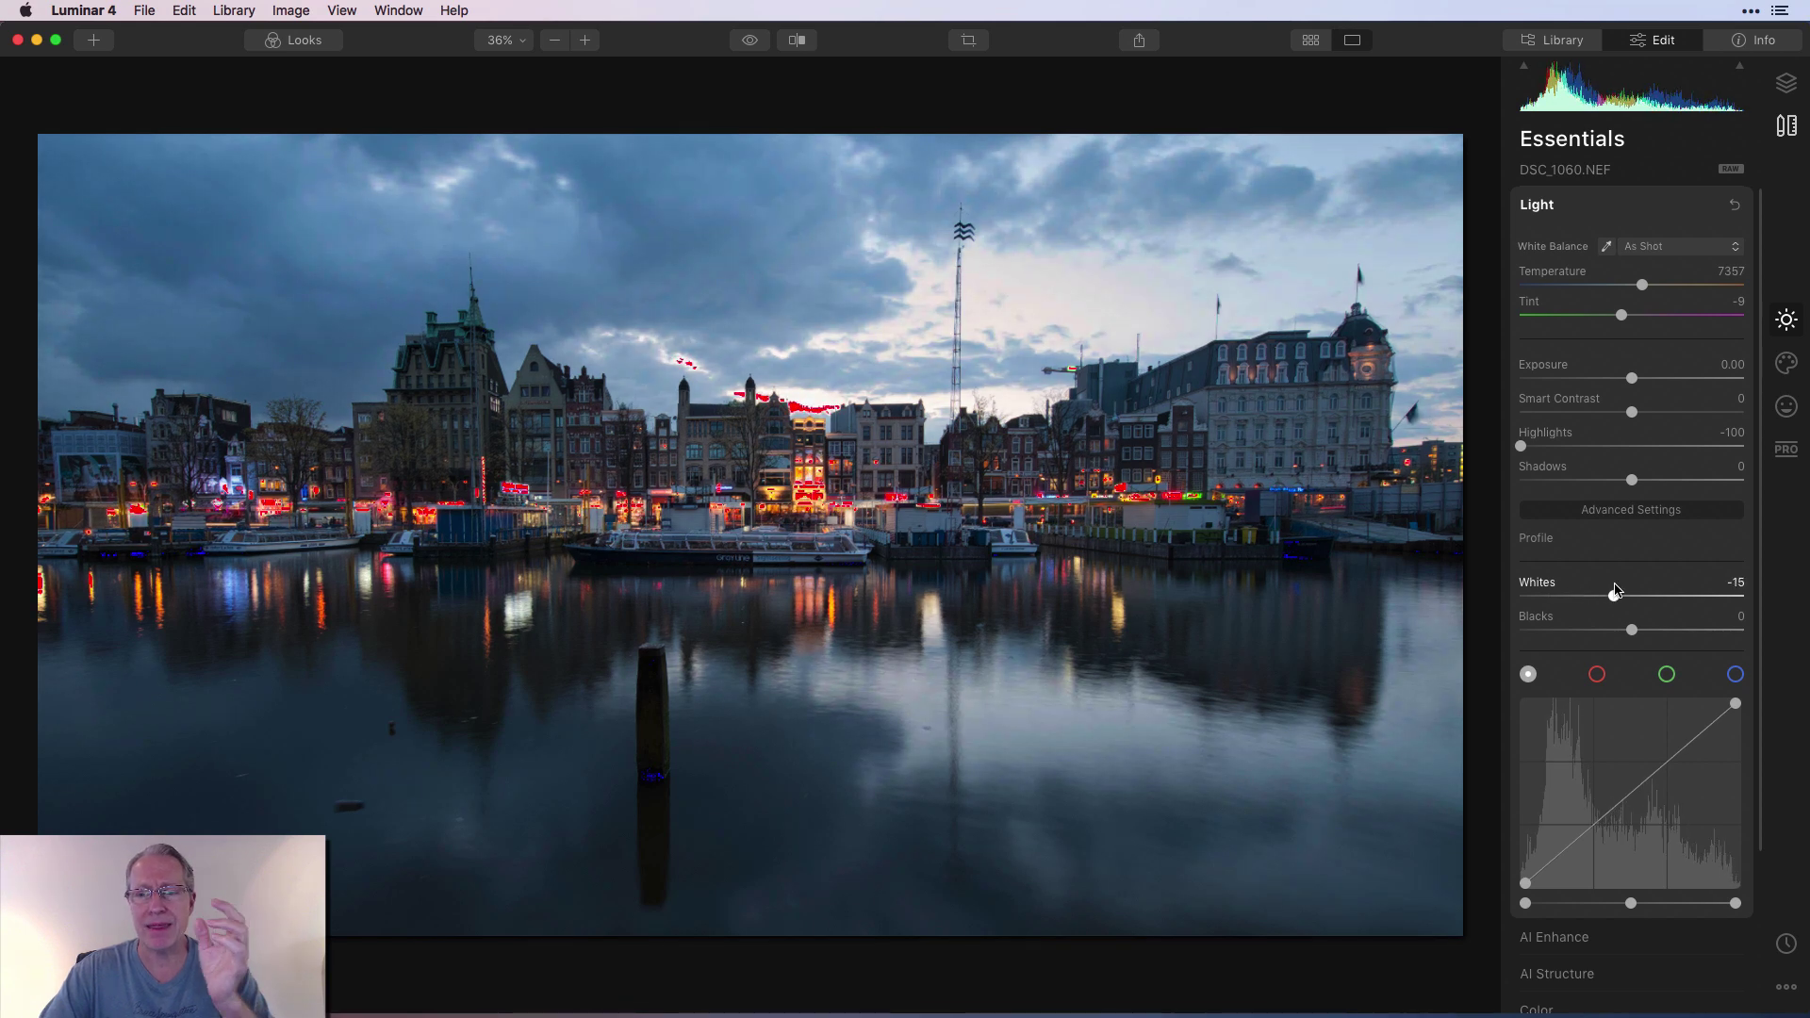
pyautogui.doubleClick(1615, 593)
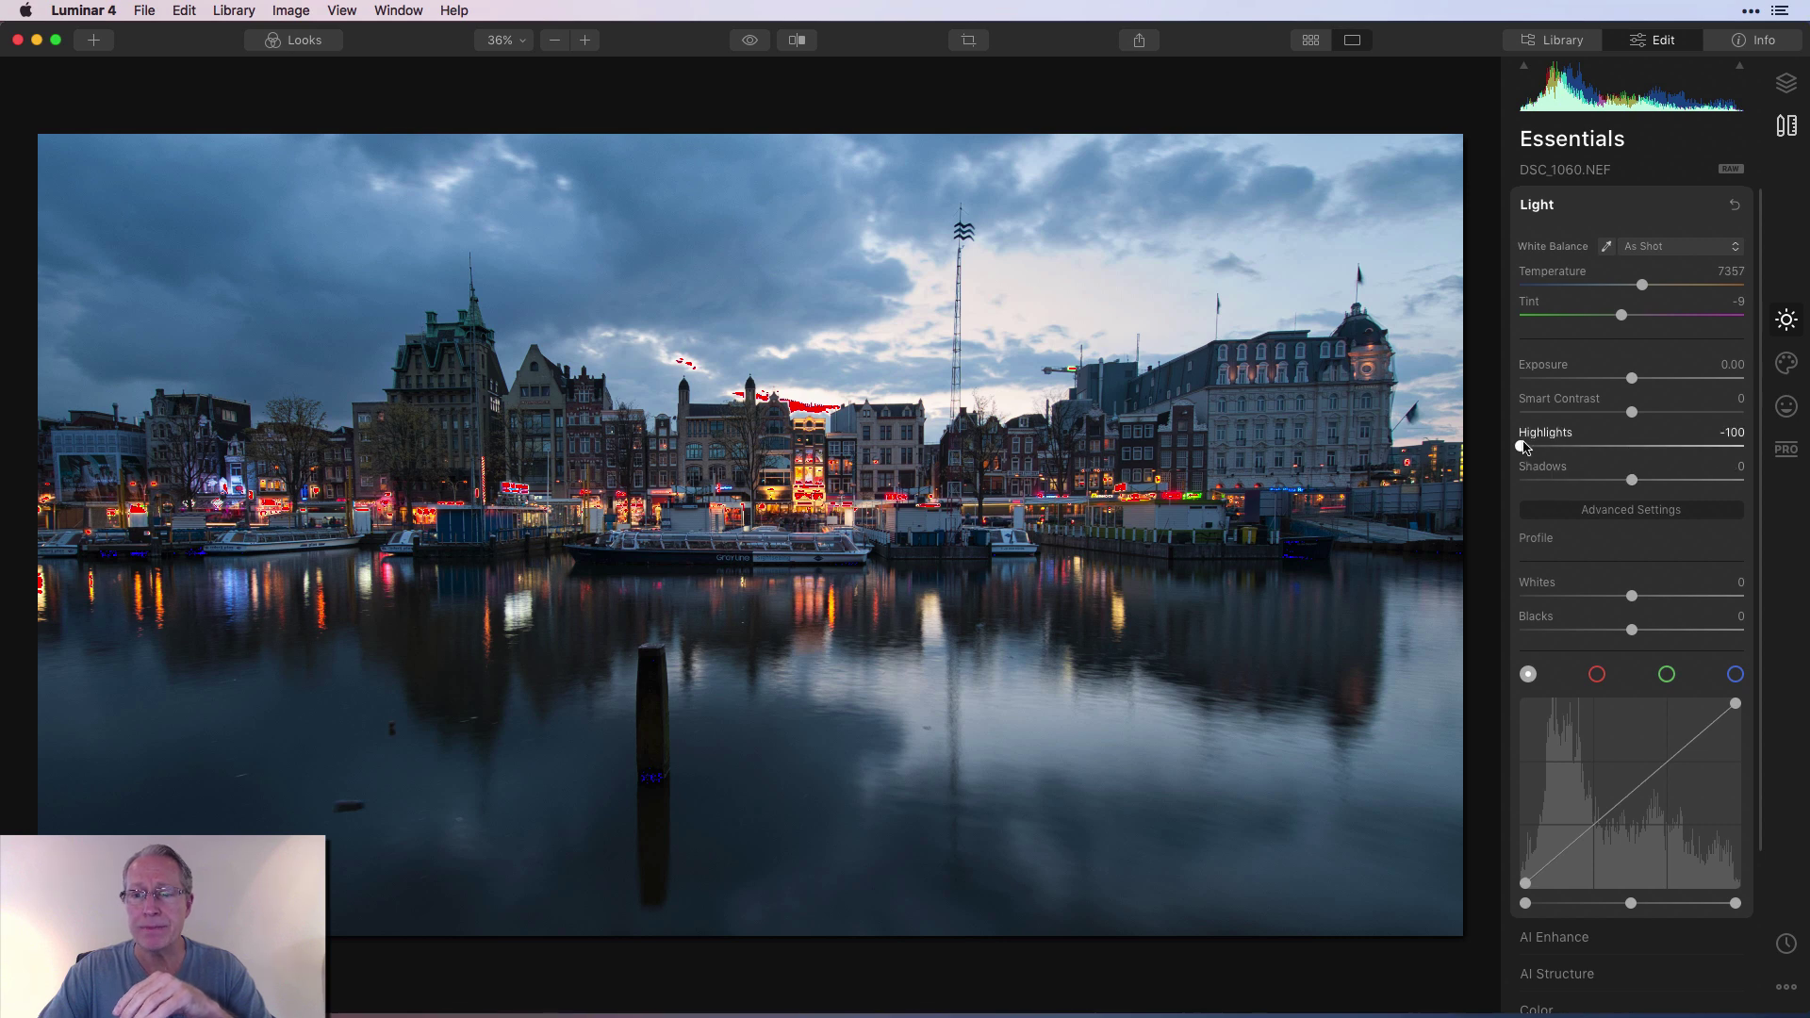
pyautogui.moveTo(1527, 447); pyautogui.dragTo(1553, 449)
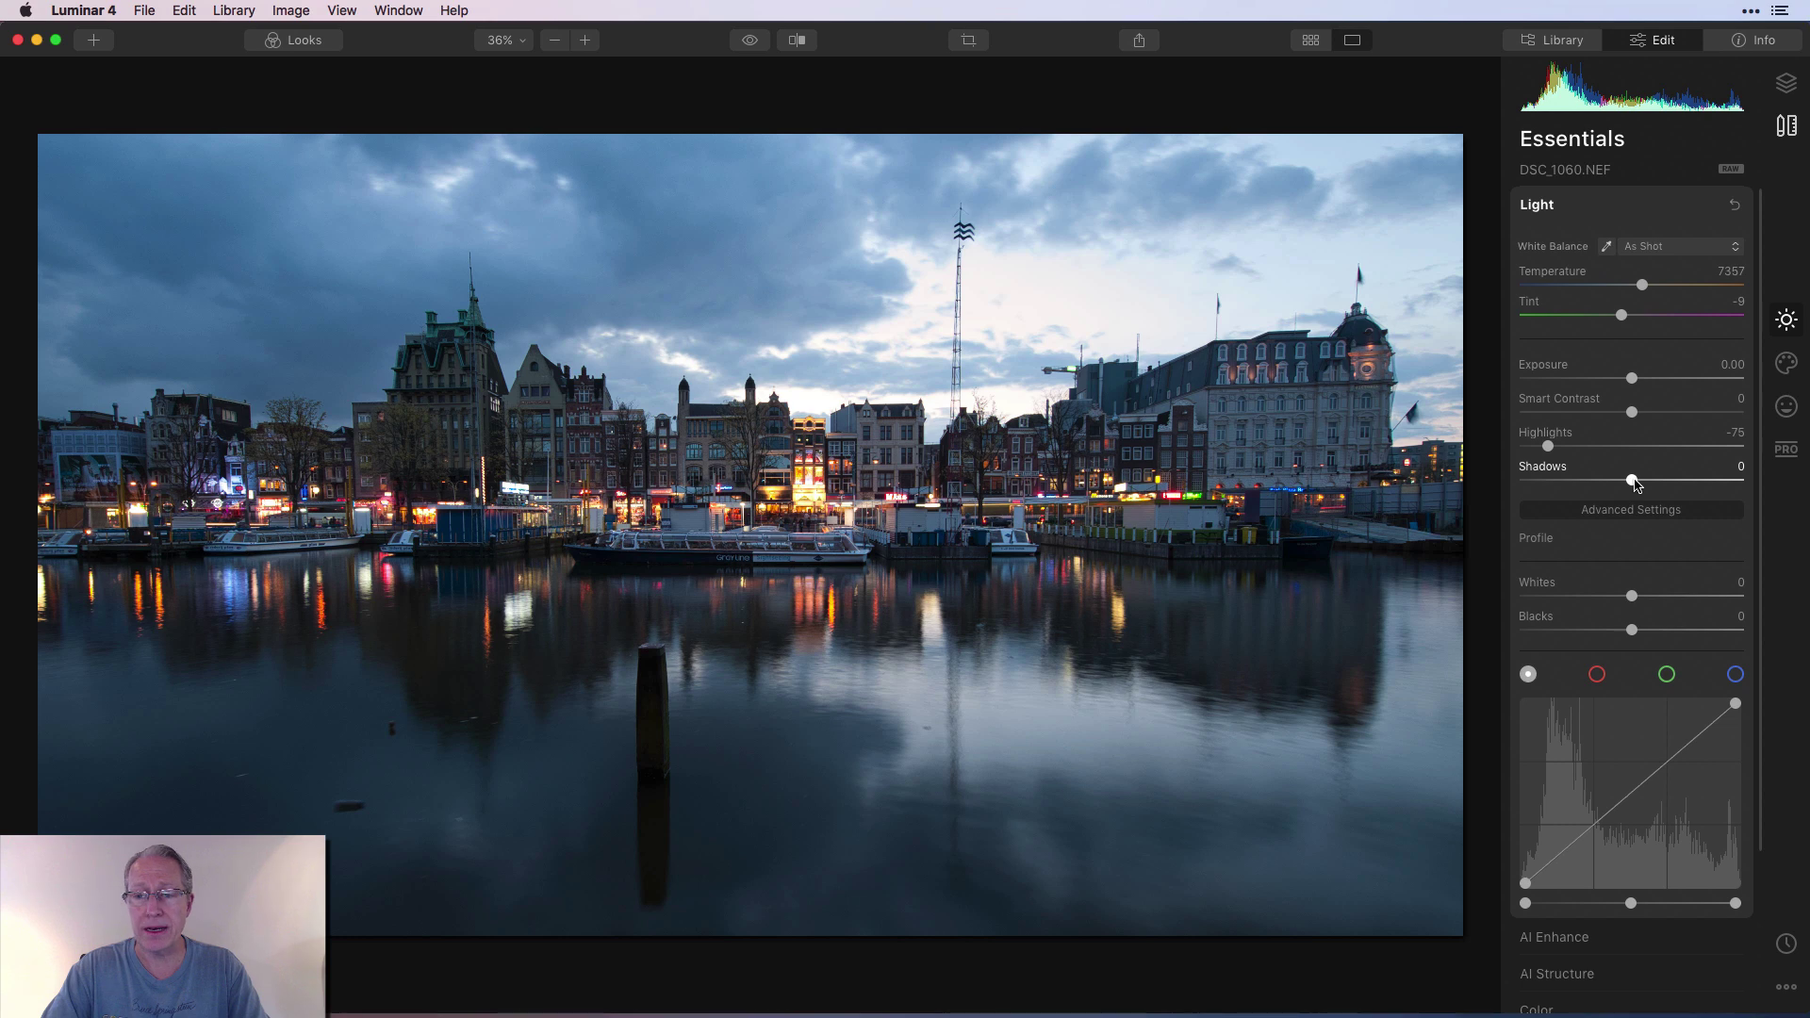
pyautogui.moveTo(1634, 483); pyautogui.dragTo(1587, 485)
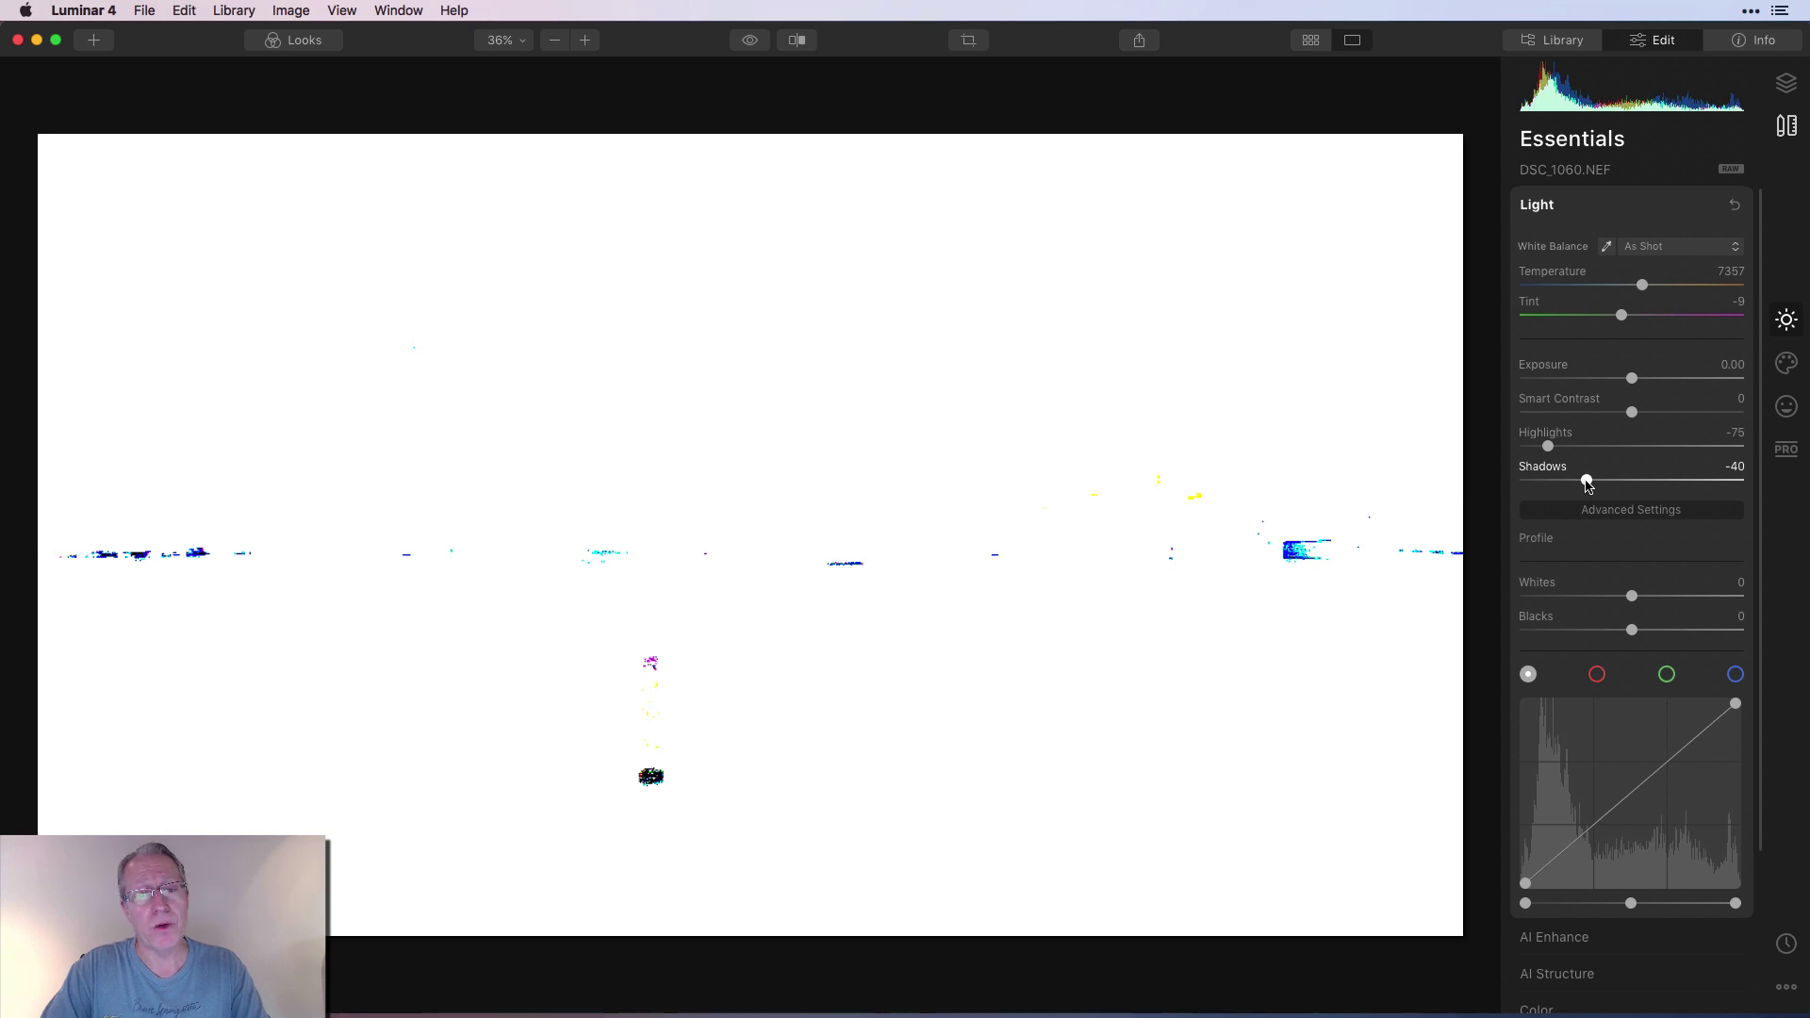
pyautogui.moveTo(1588, 485)
pyautogui.mouseDown()
pyautogui.moveTo(1516, 476)
pyautogui.moveTo(1565, 481)
pyautogui.mouseUp()
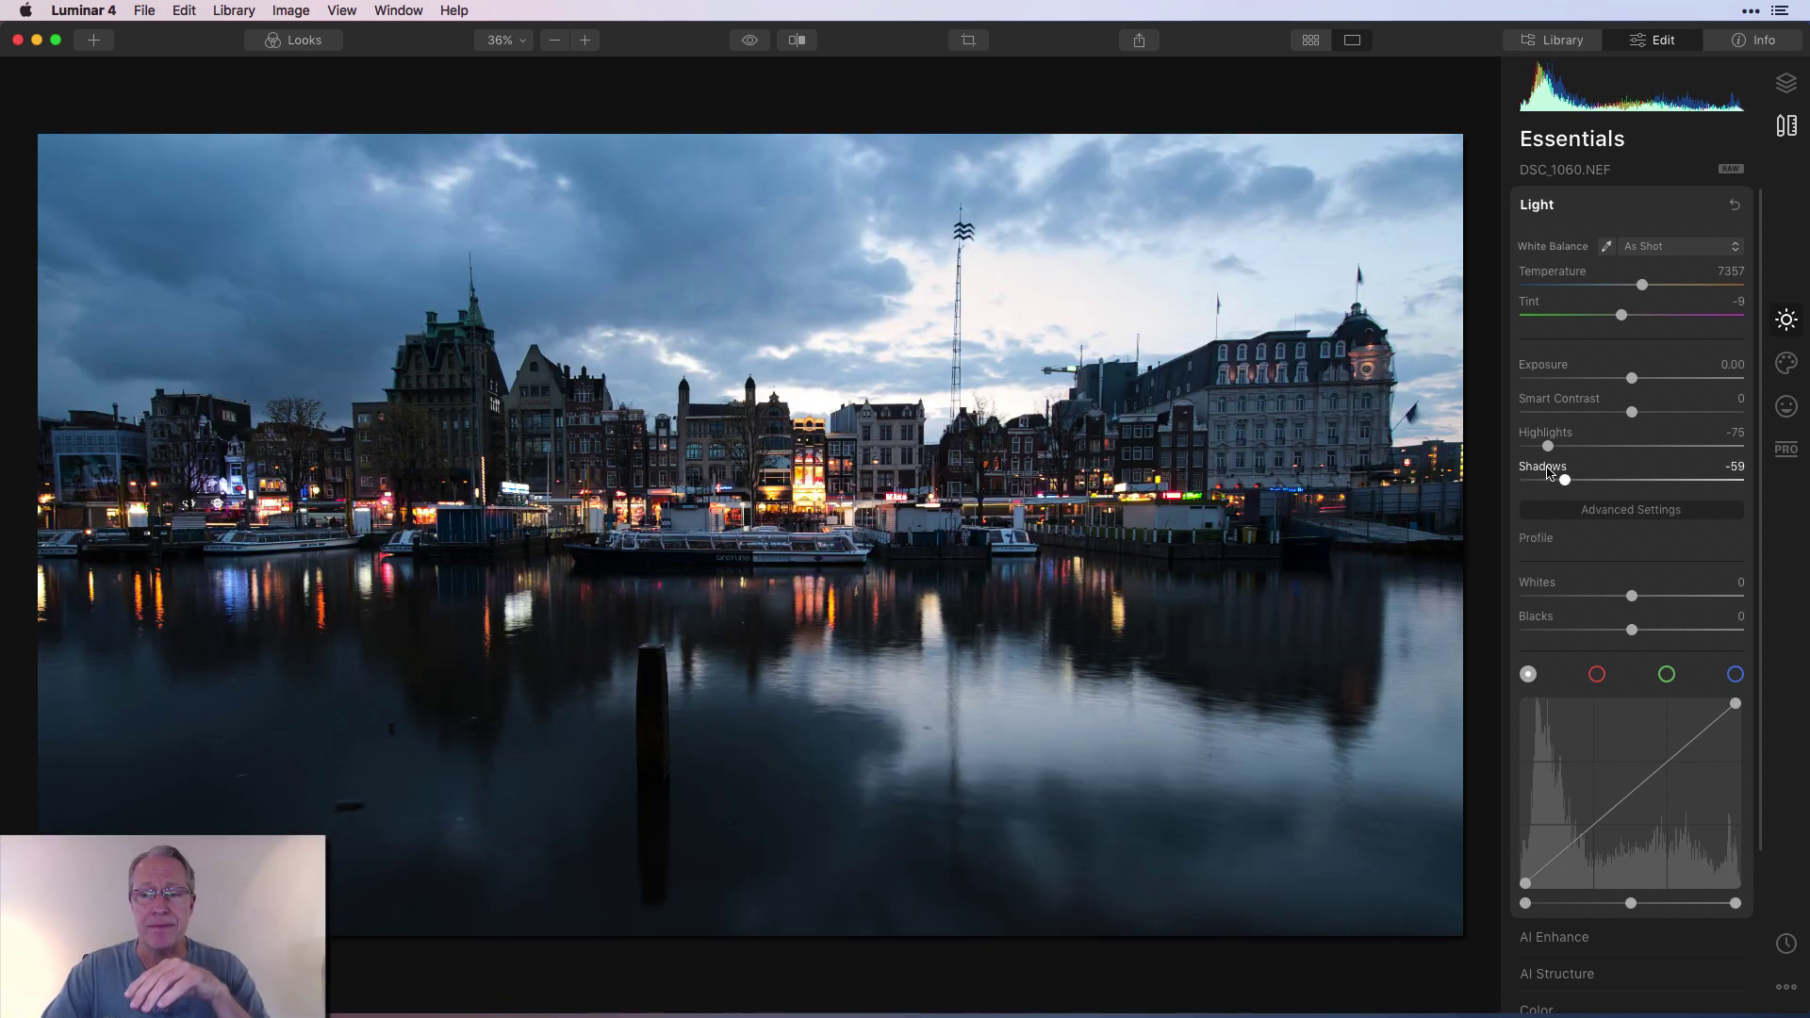
pyautogui.doubleClick(1548, 471)
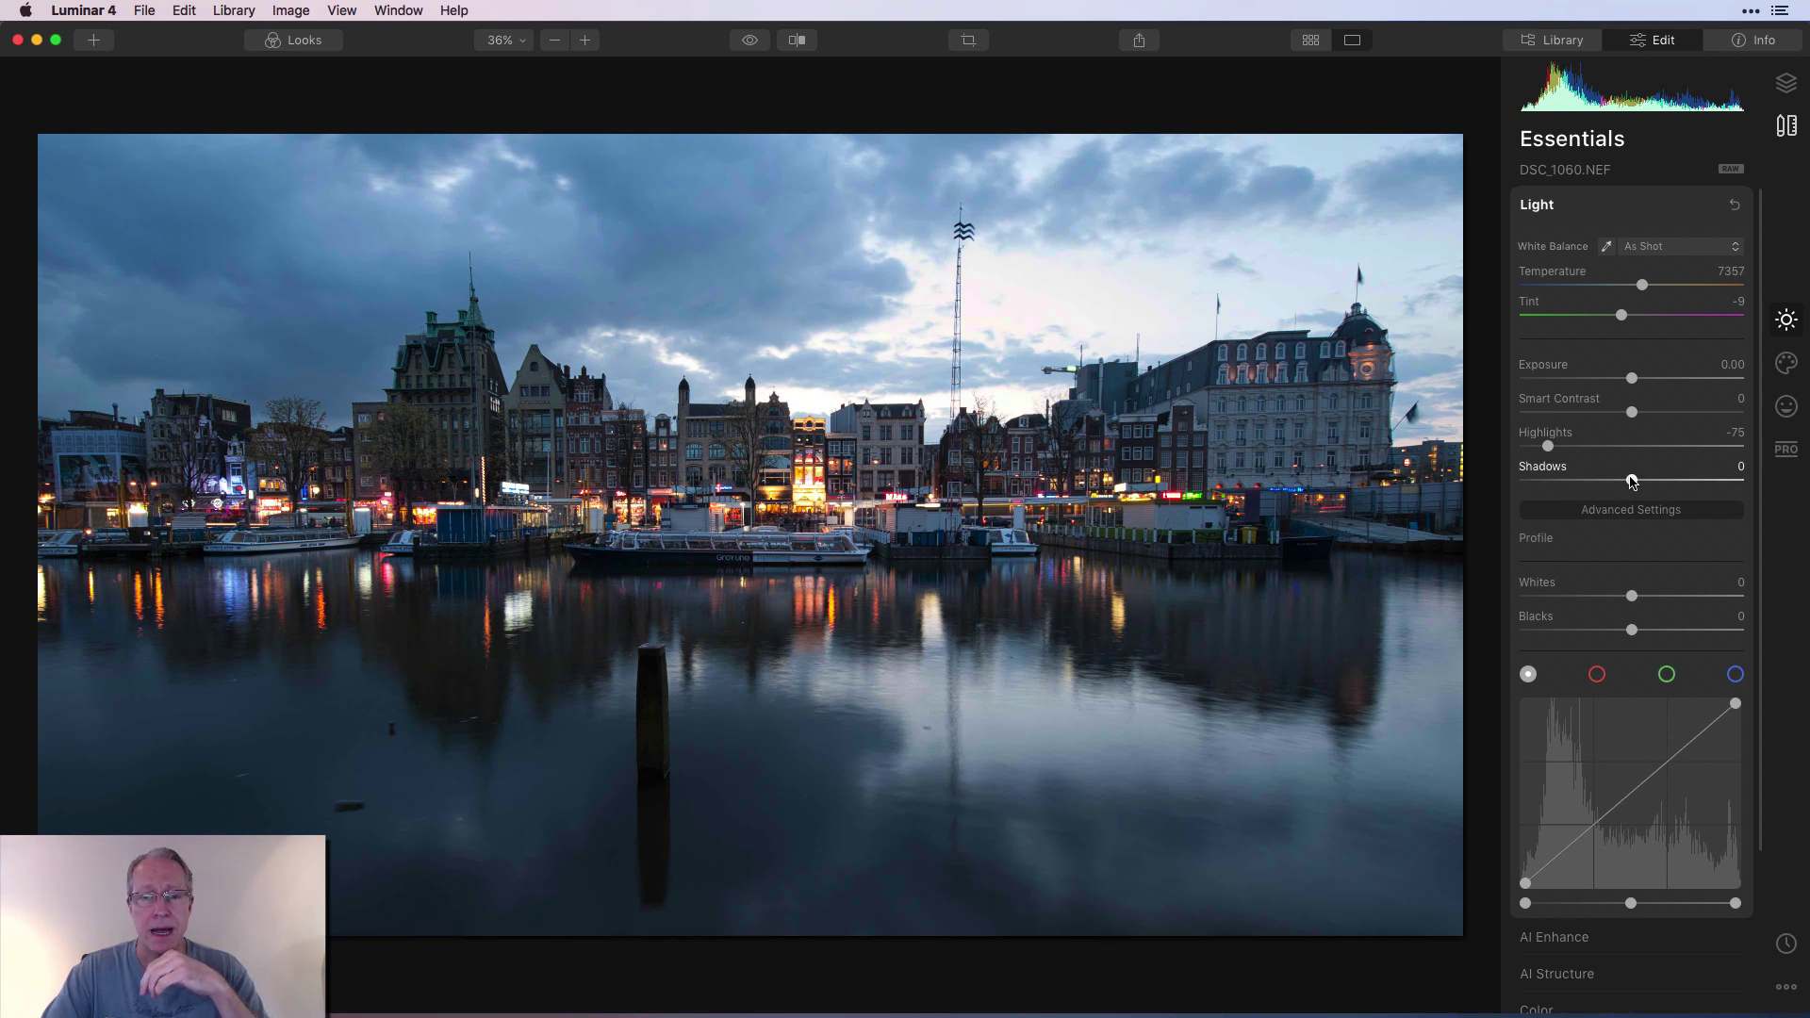
# Step: Set Shadows -12, Blacks -6 and Whites 14, then compare before and after
pyautogui.moveTo(1632, 480); pyautogui.dragTo(1618, 483)
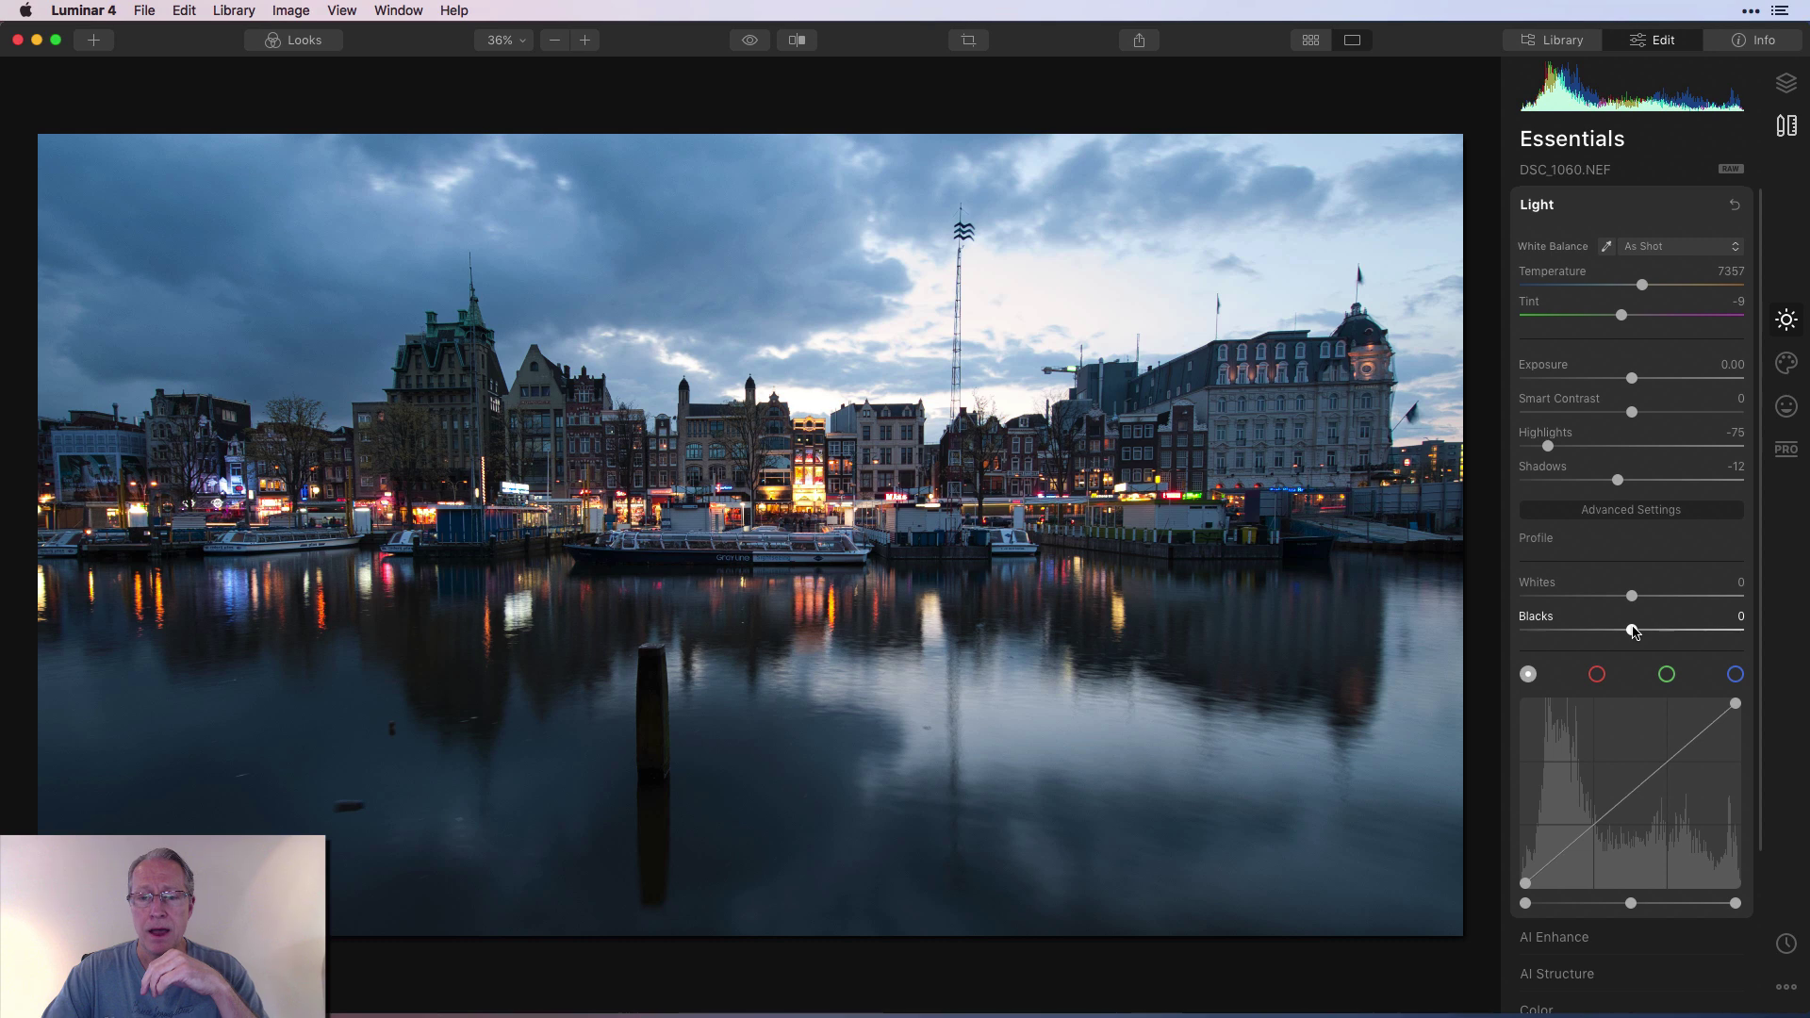
pyautogui.moveTo(1634, 632); pyautogui.dragTo(1651, 600)
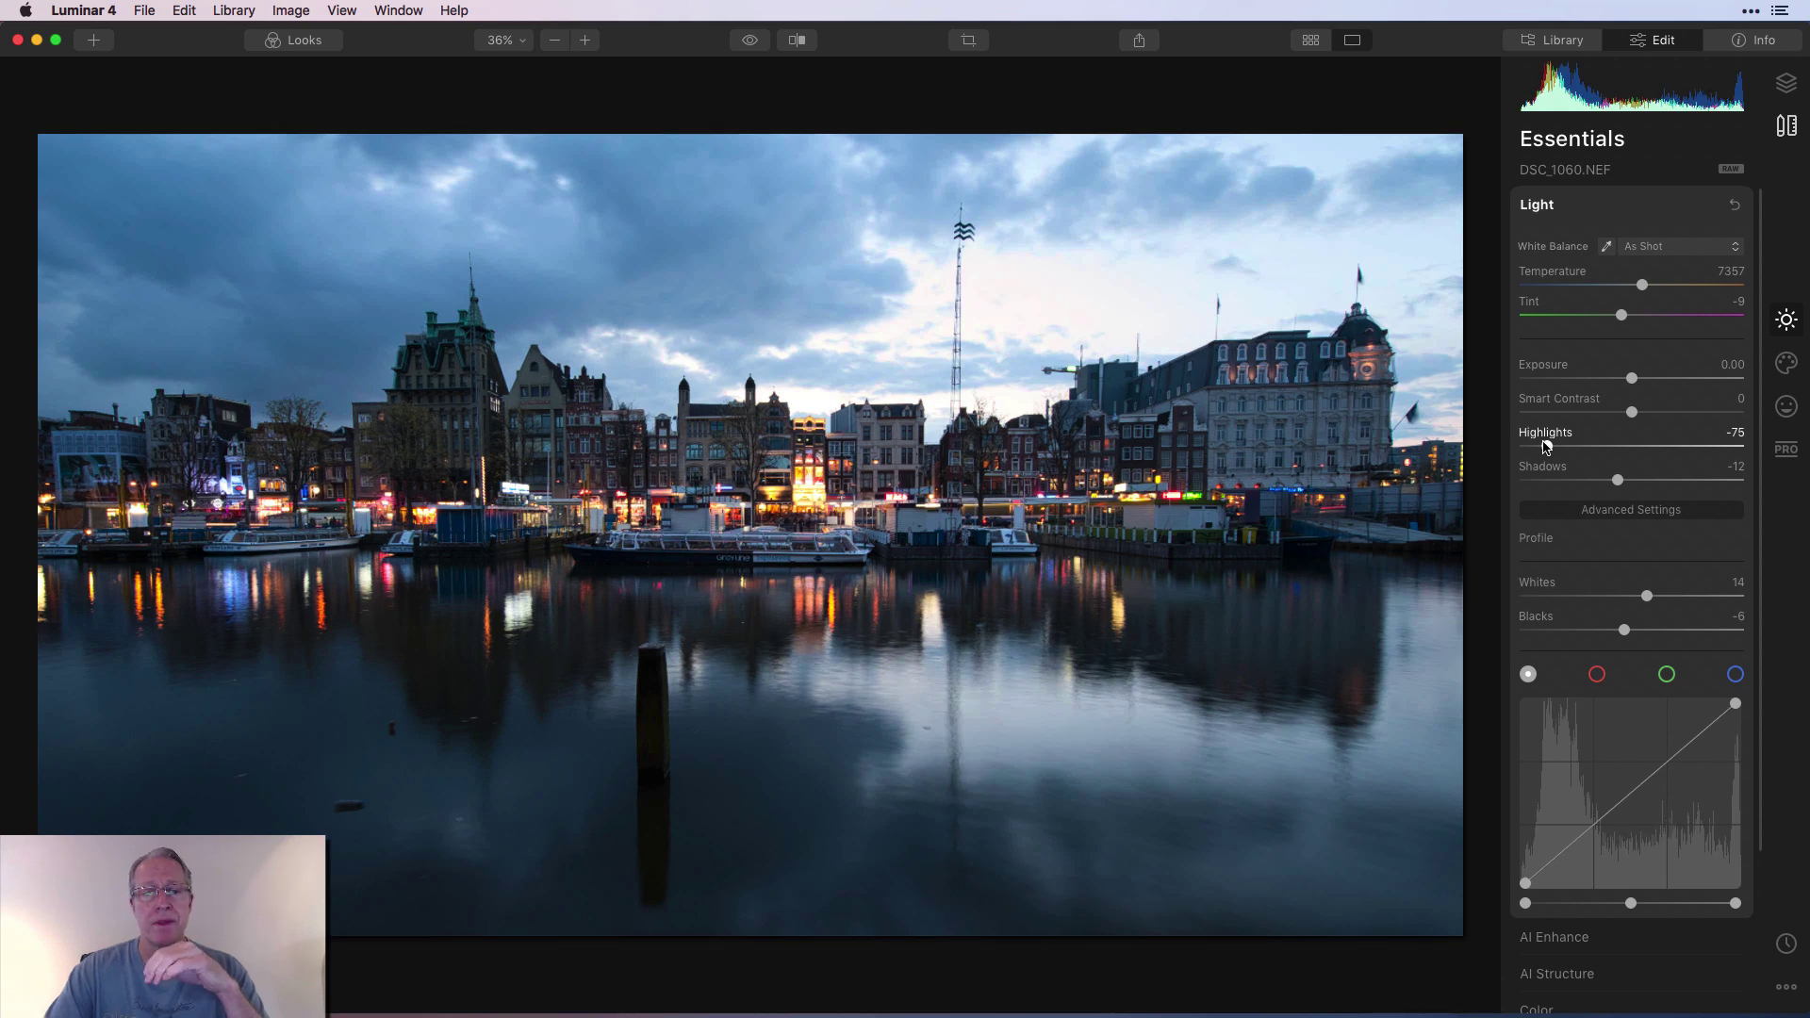
pyautogui.click(749, 42)
pyautogui.click(750, 41)
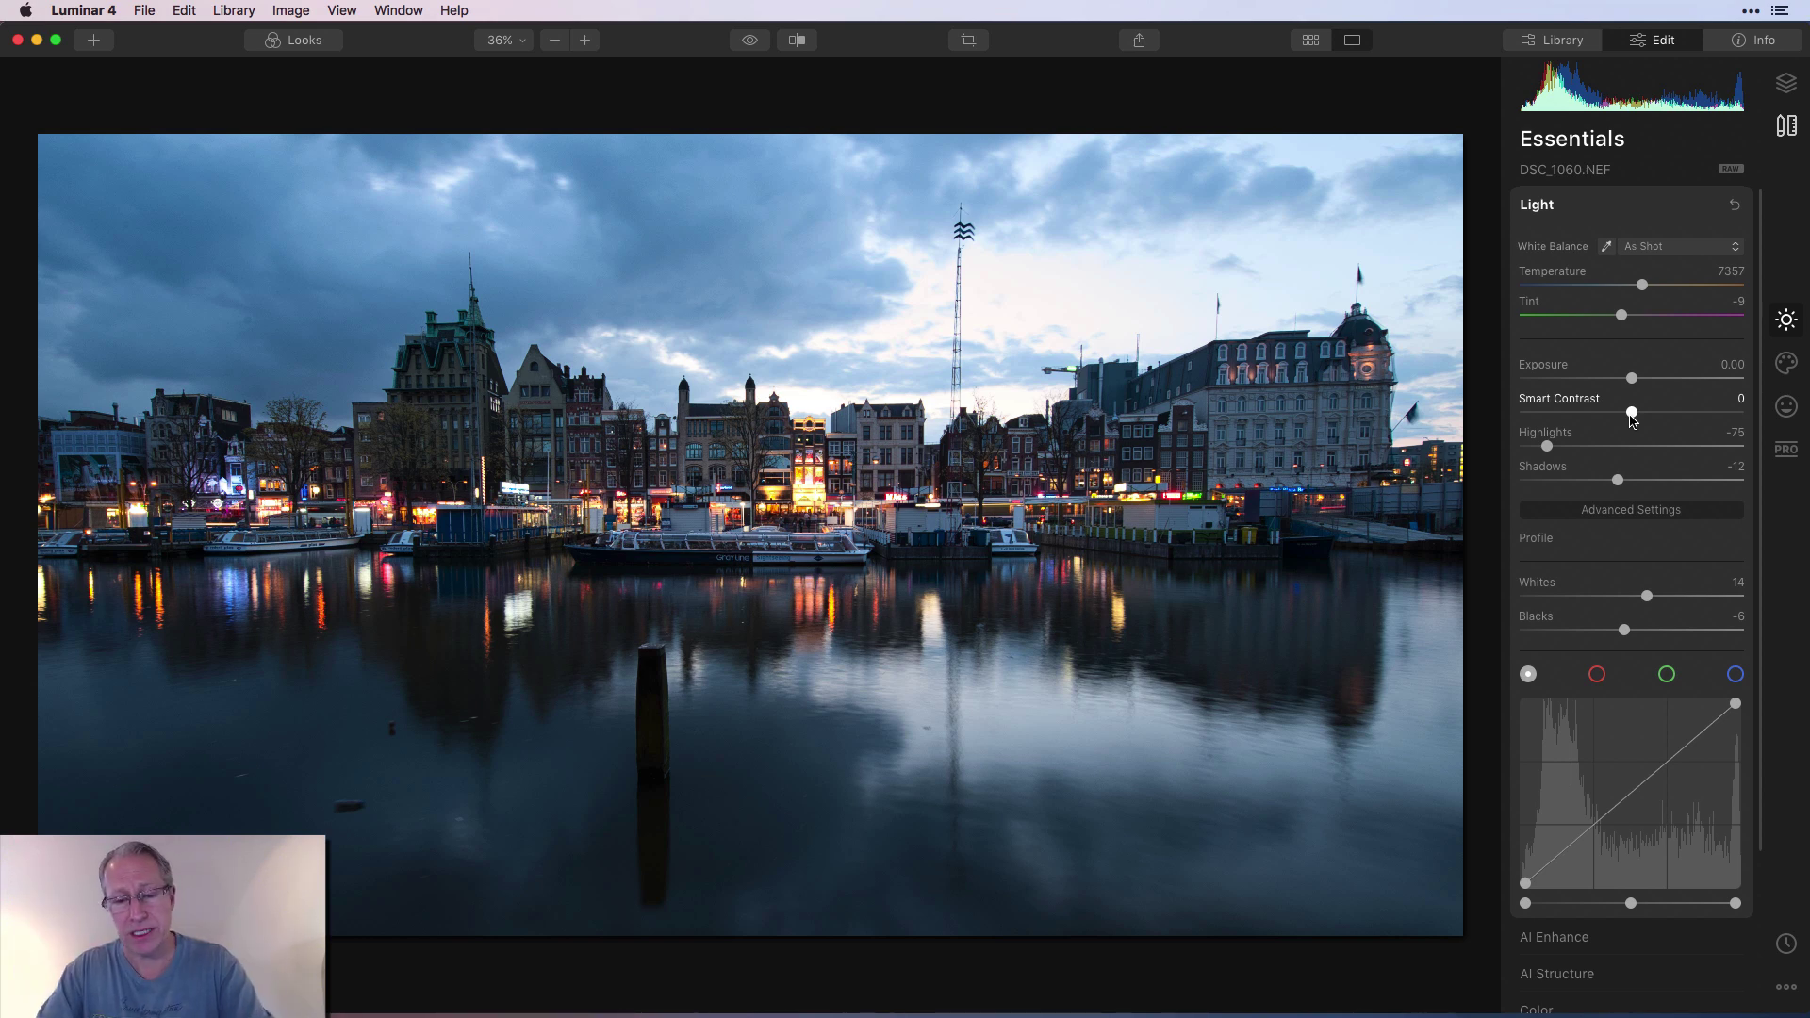
# Step: With clipping warnings on, set Smart Contrast 31, Blacks 4 and Shadows -3
pyautogui.press('shift+super+j')
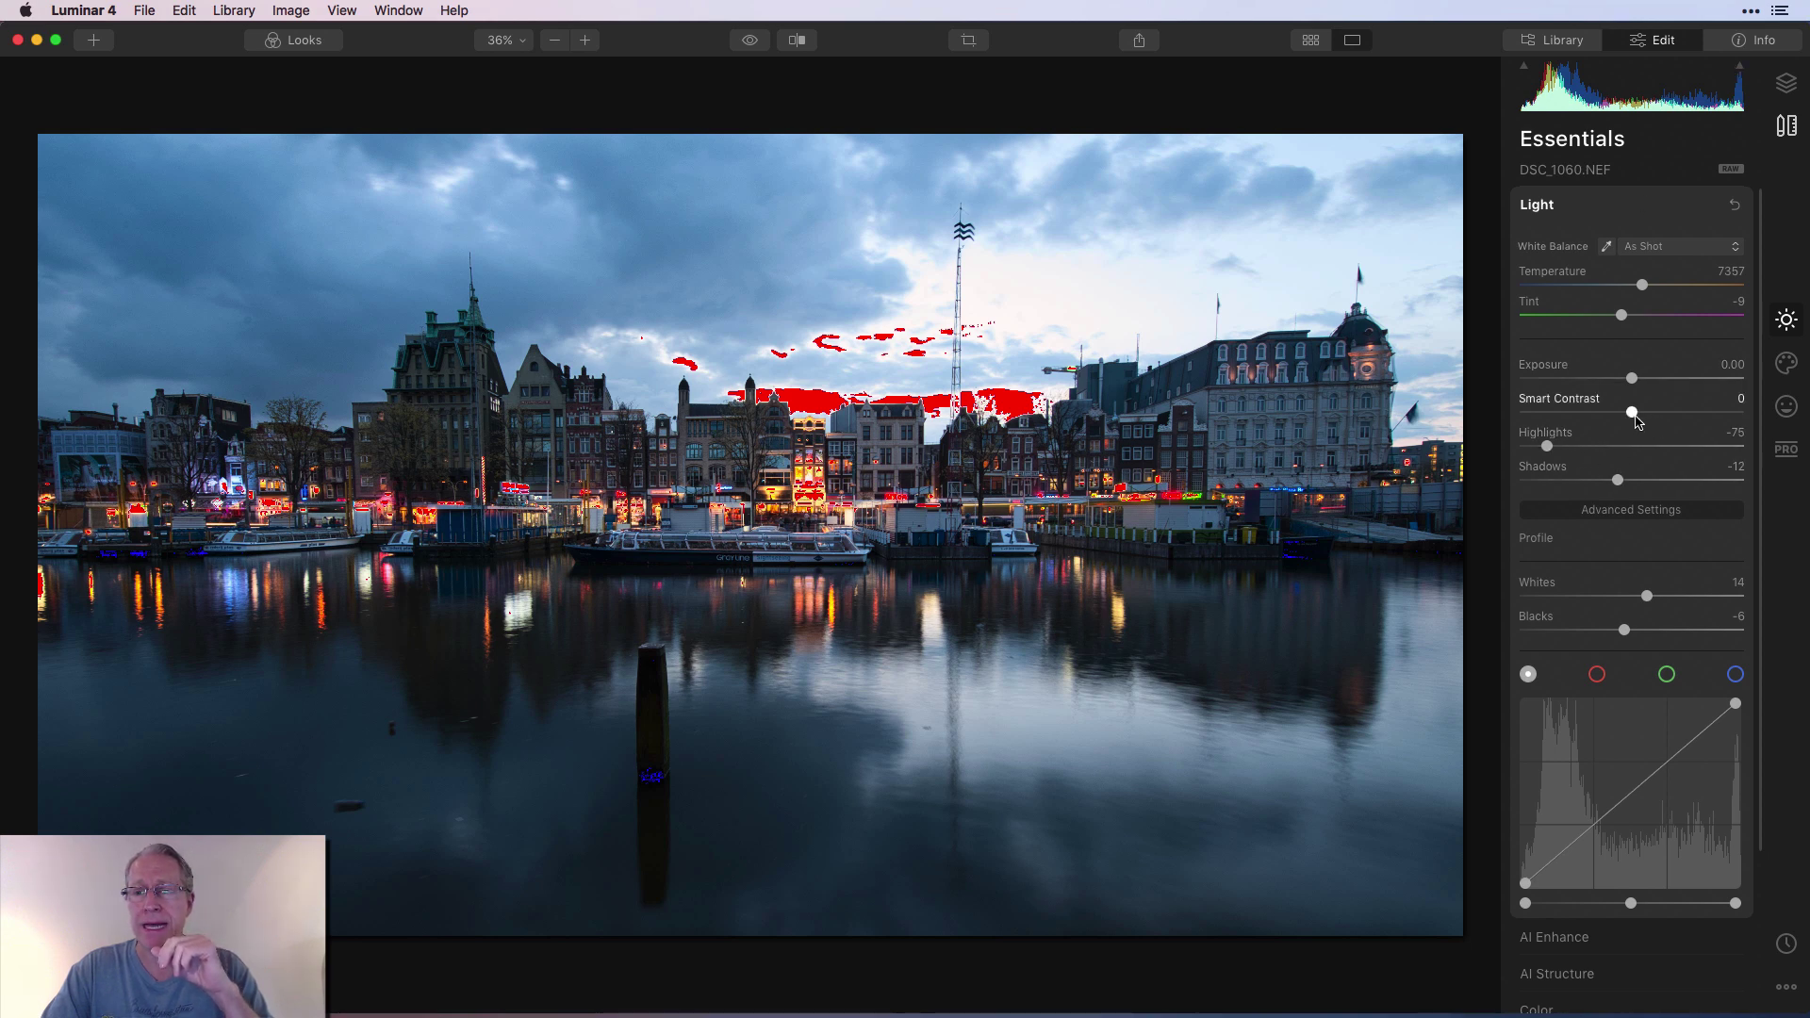
pyautogui.moveTo(1634, 416); pyautogui.dragTo(1670, 411)
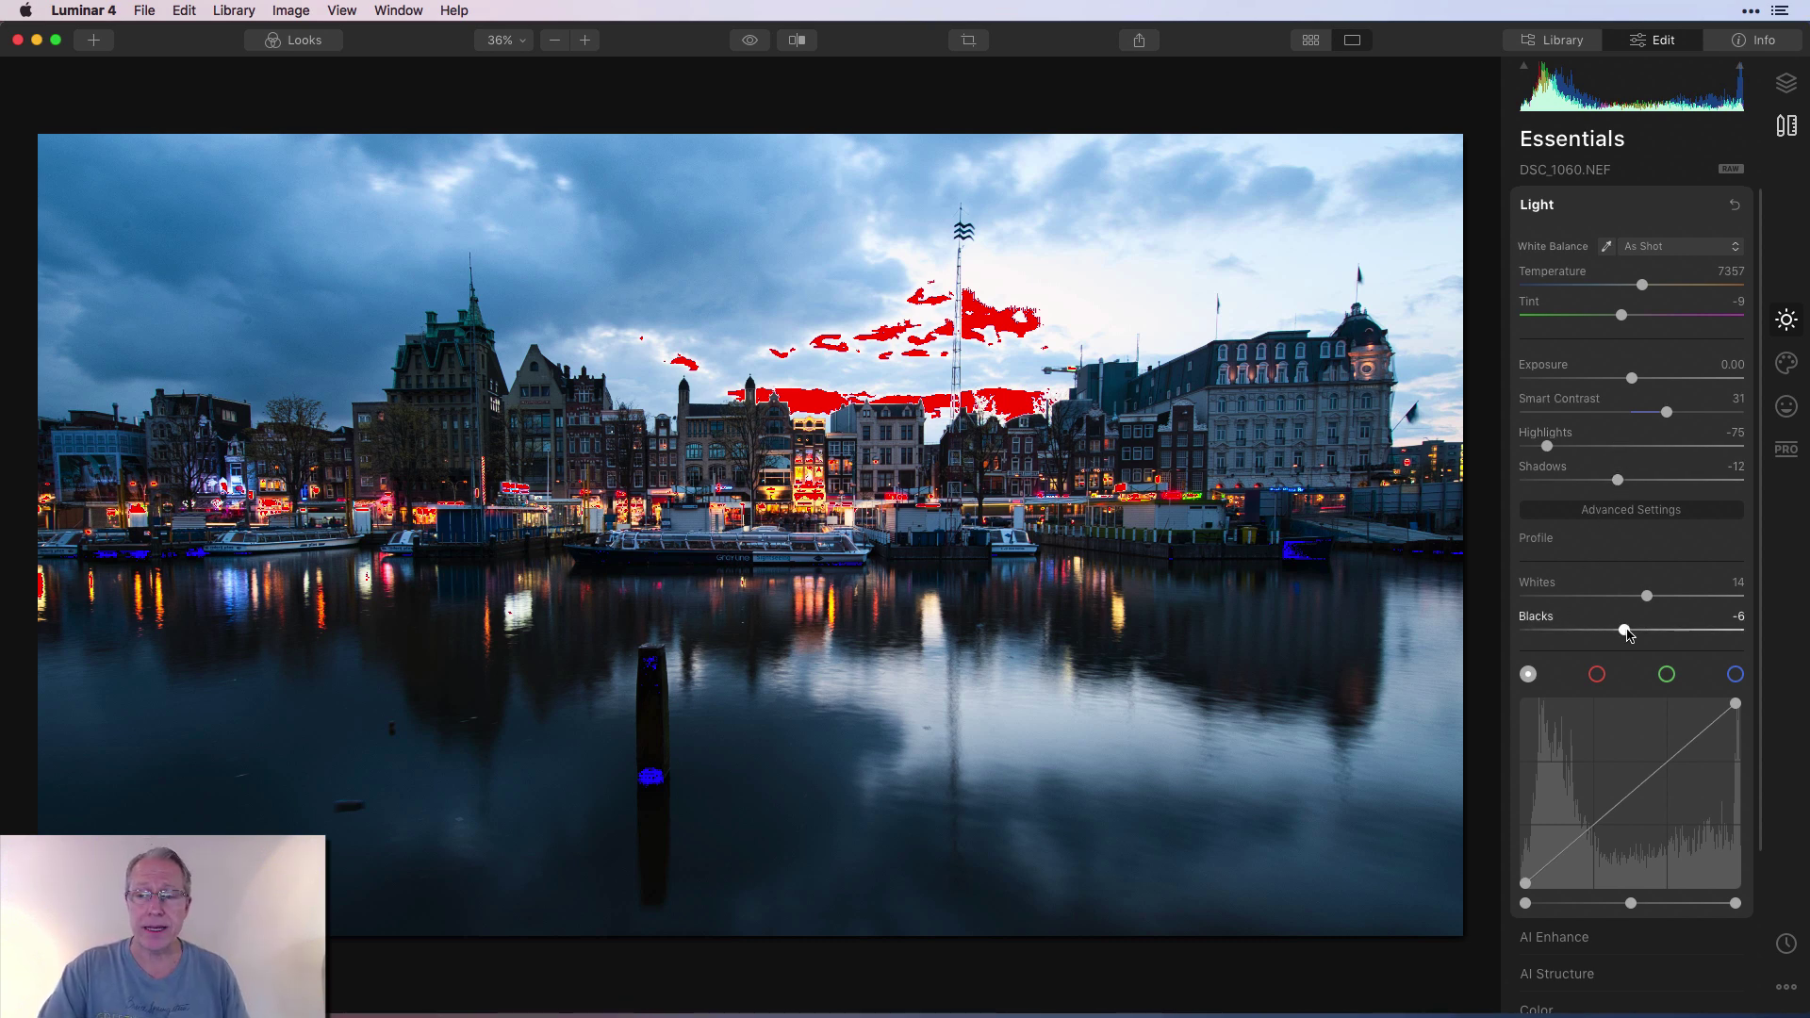
pyautogui.moveTo(1628, 635); pyautogui.dragTo(1641, 635)
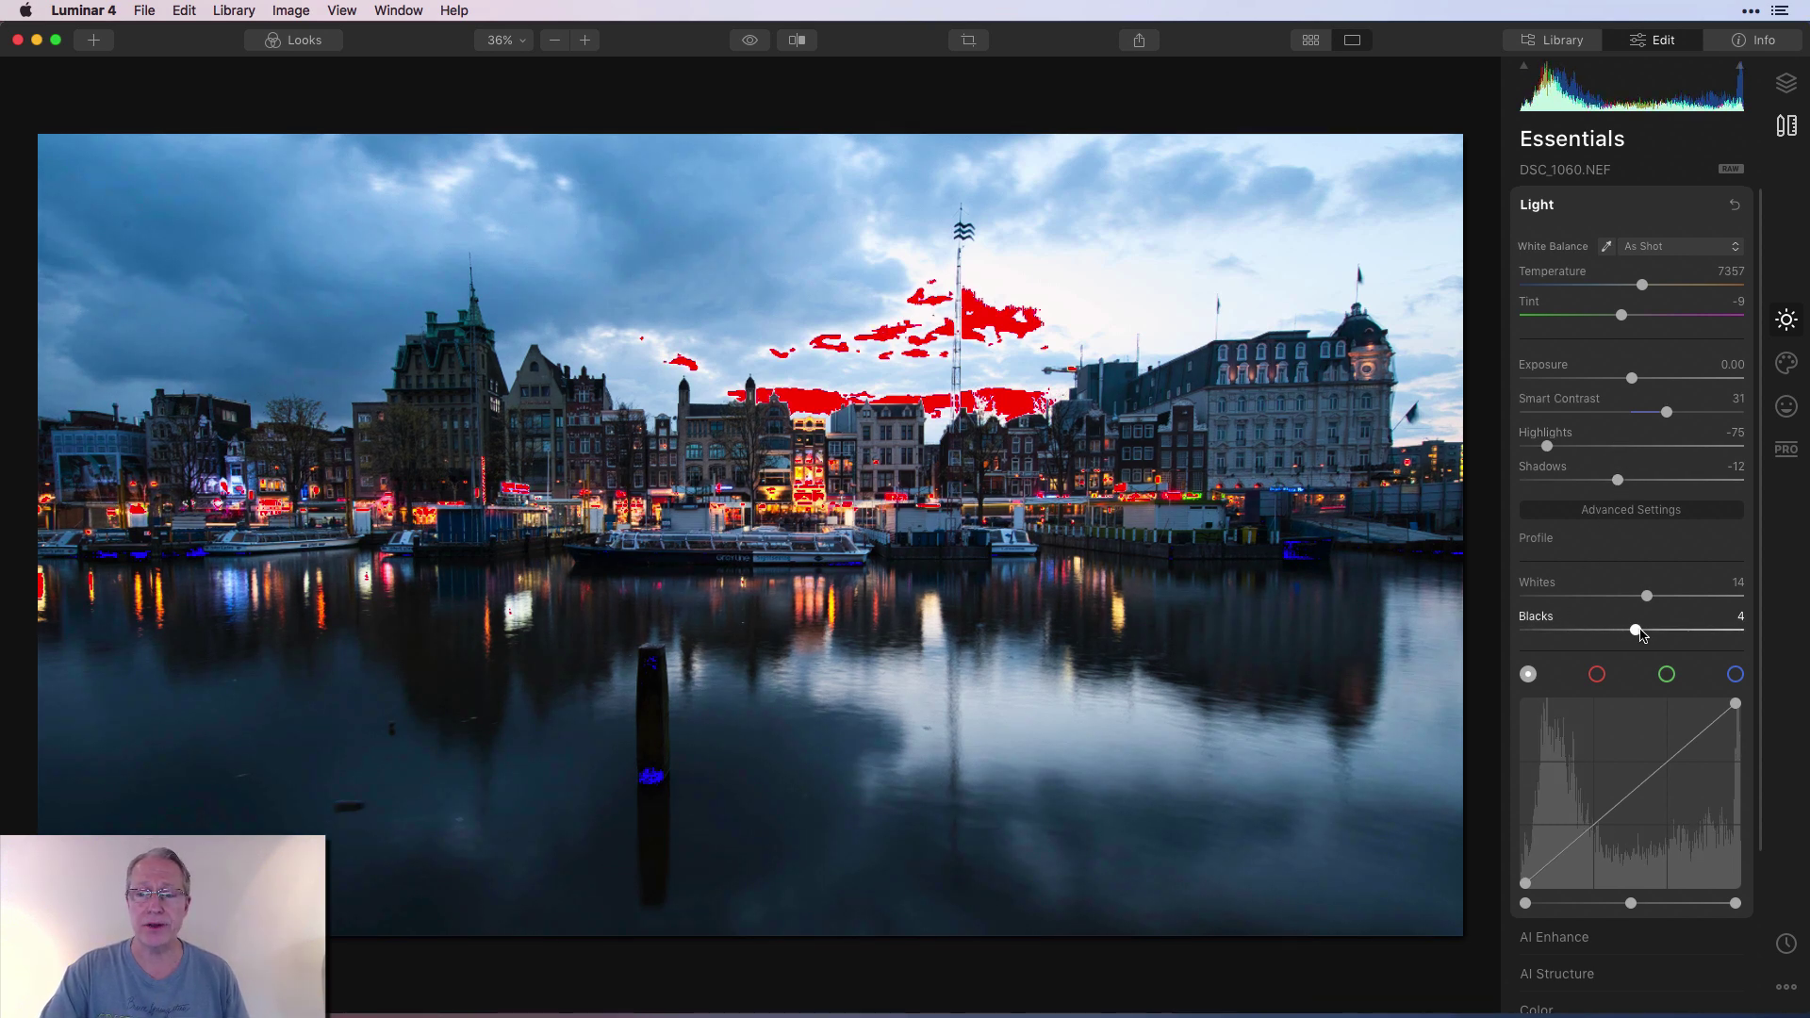
pyautogui.moveTo(1618, 481); pyautogui.dragTo(1618, 485)
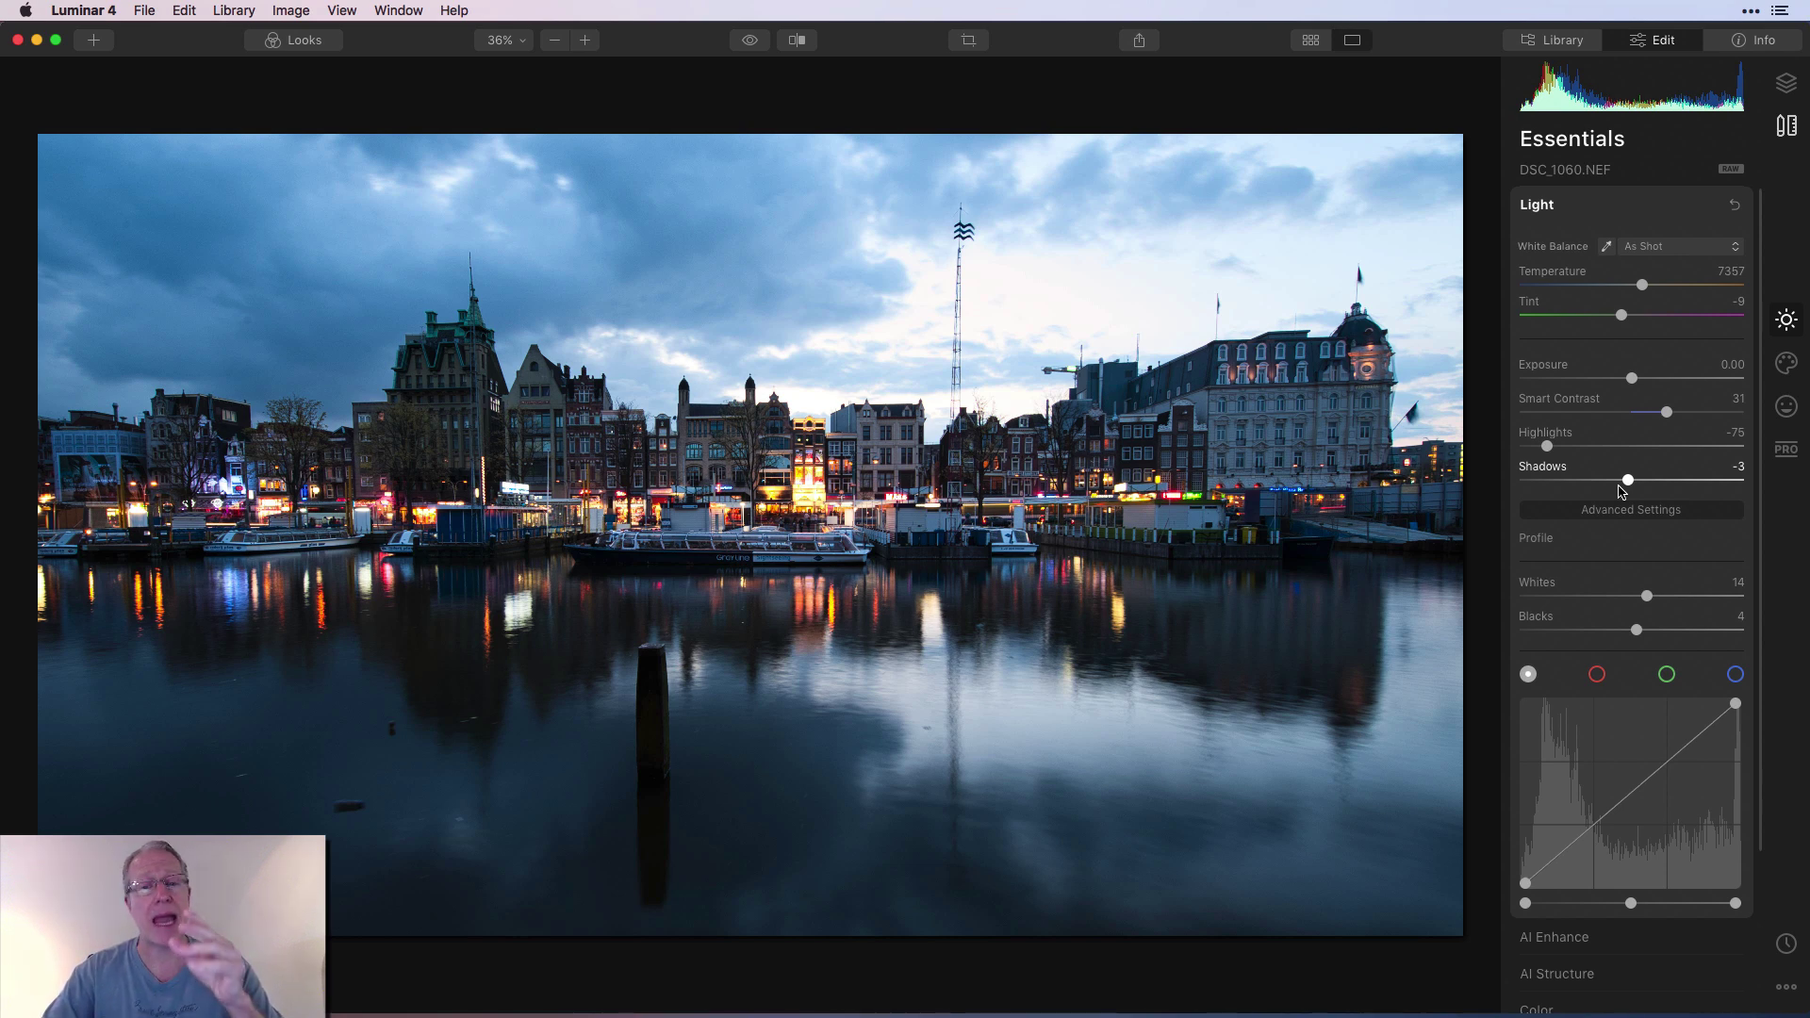
# Step: Set AI Accent to 35 under AI Enhance, leaving AI Sky Enhancer at 0
pyautogui.click(1612, 942)
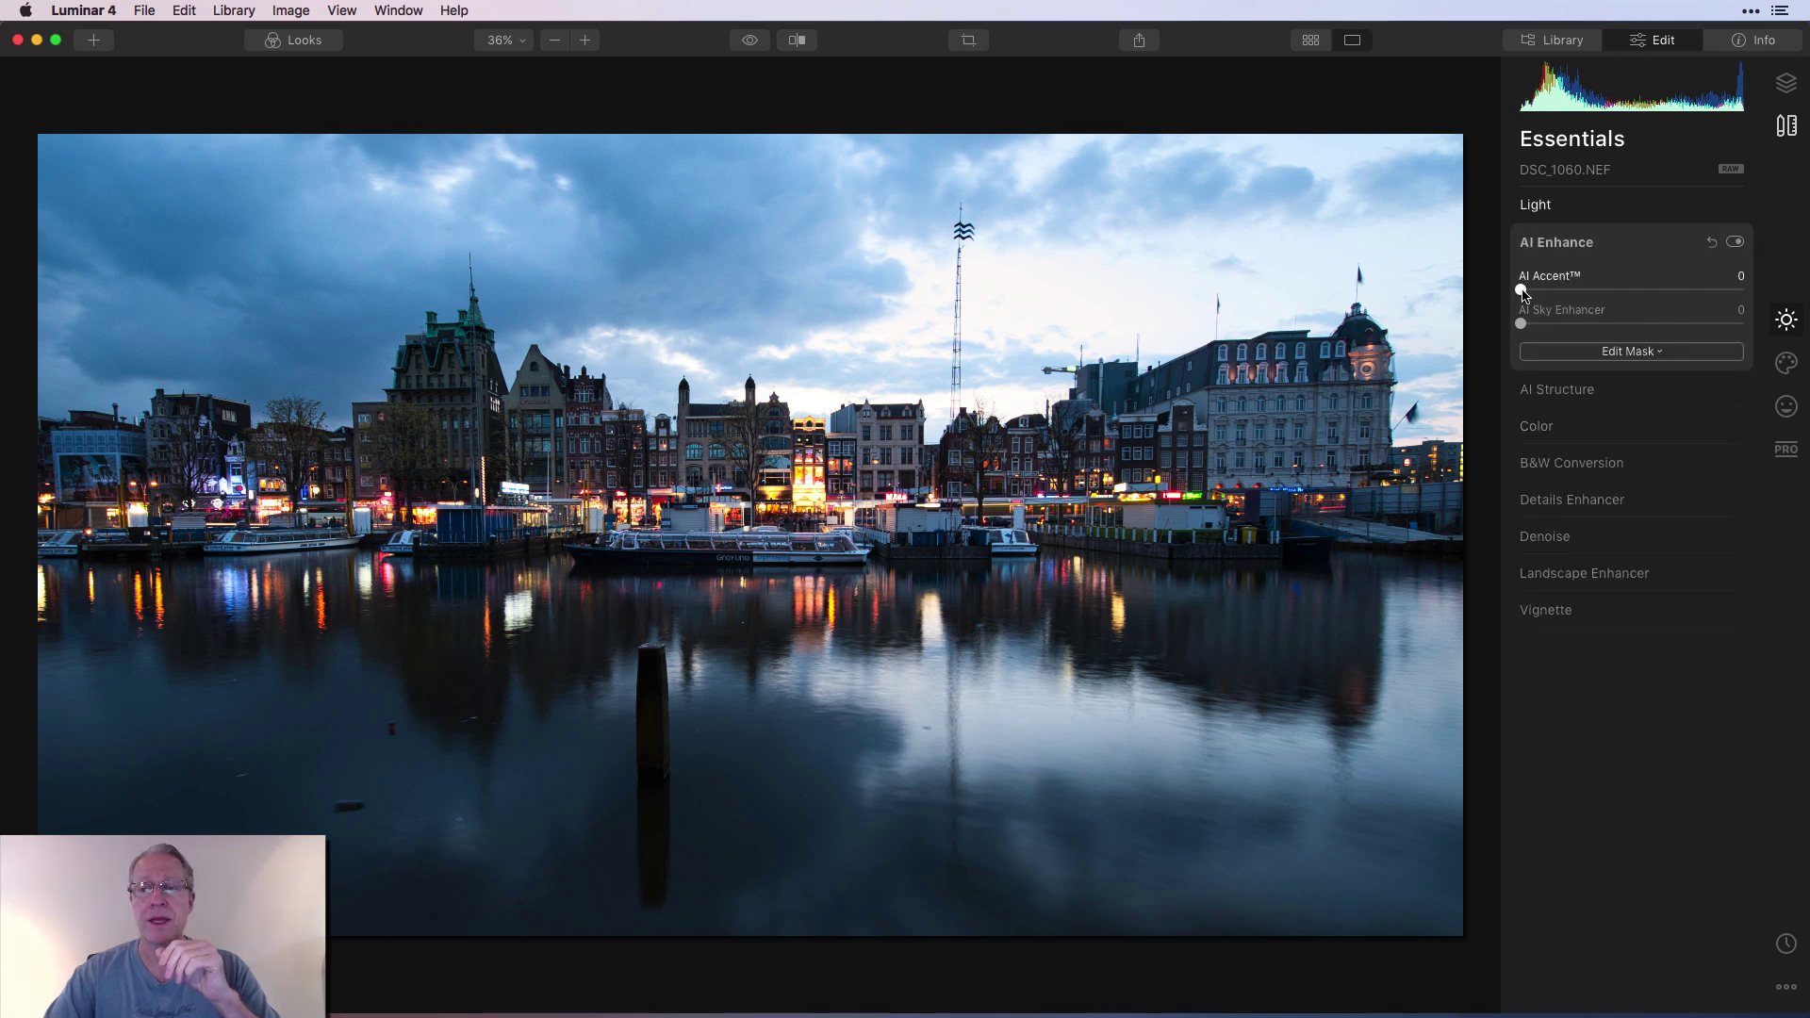
pyautogui.moveTo(1521, 291); pyautogui.dragTo(1606, 285)
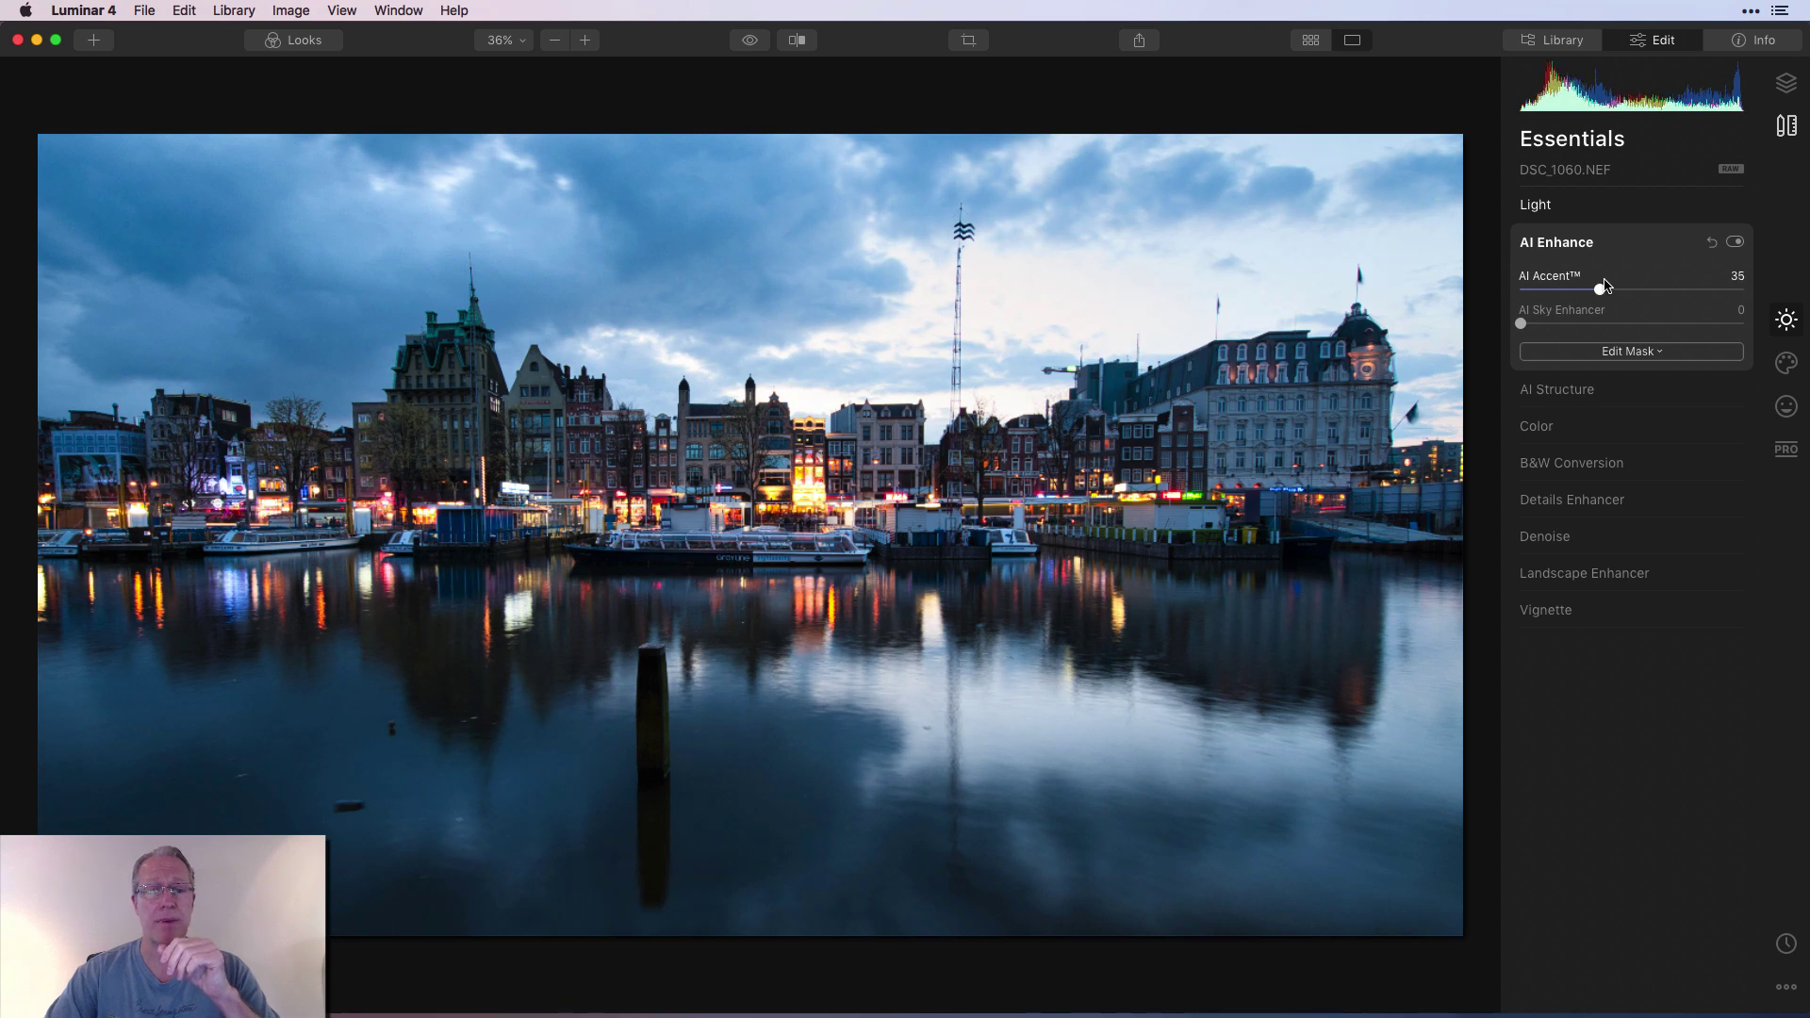
# Step: Expand Light to review Smart Contrast 31, Highlights -75, Shadows -3, Whites 14, Blacks 4
pyautogui.click(1599, 208)
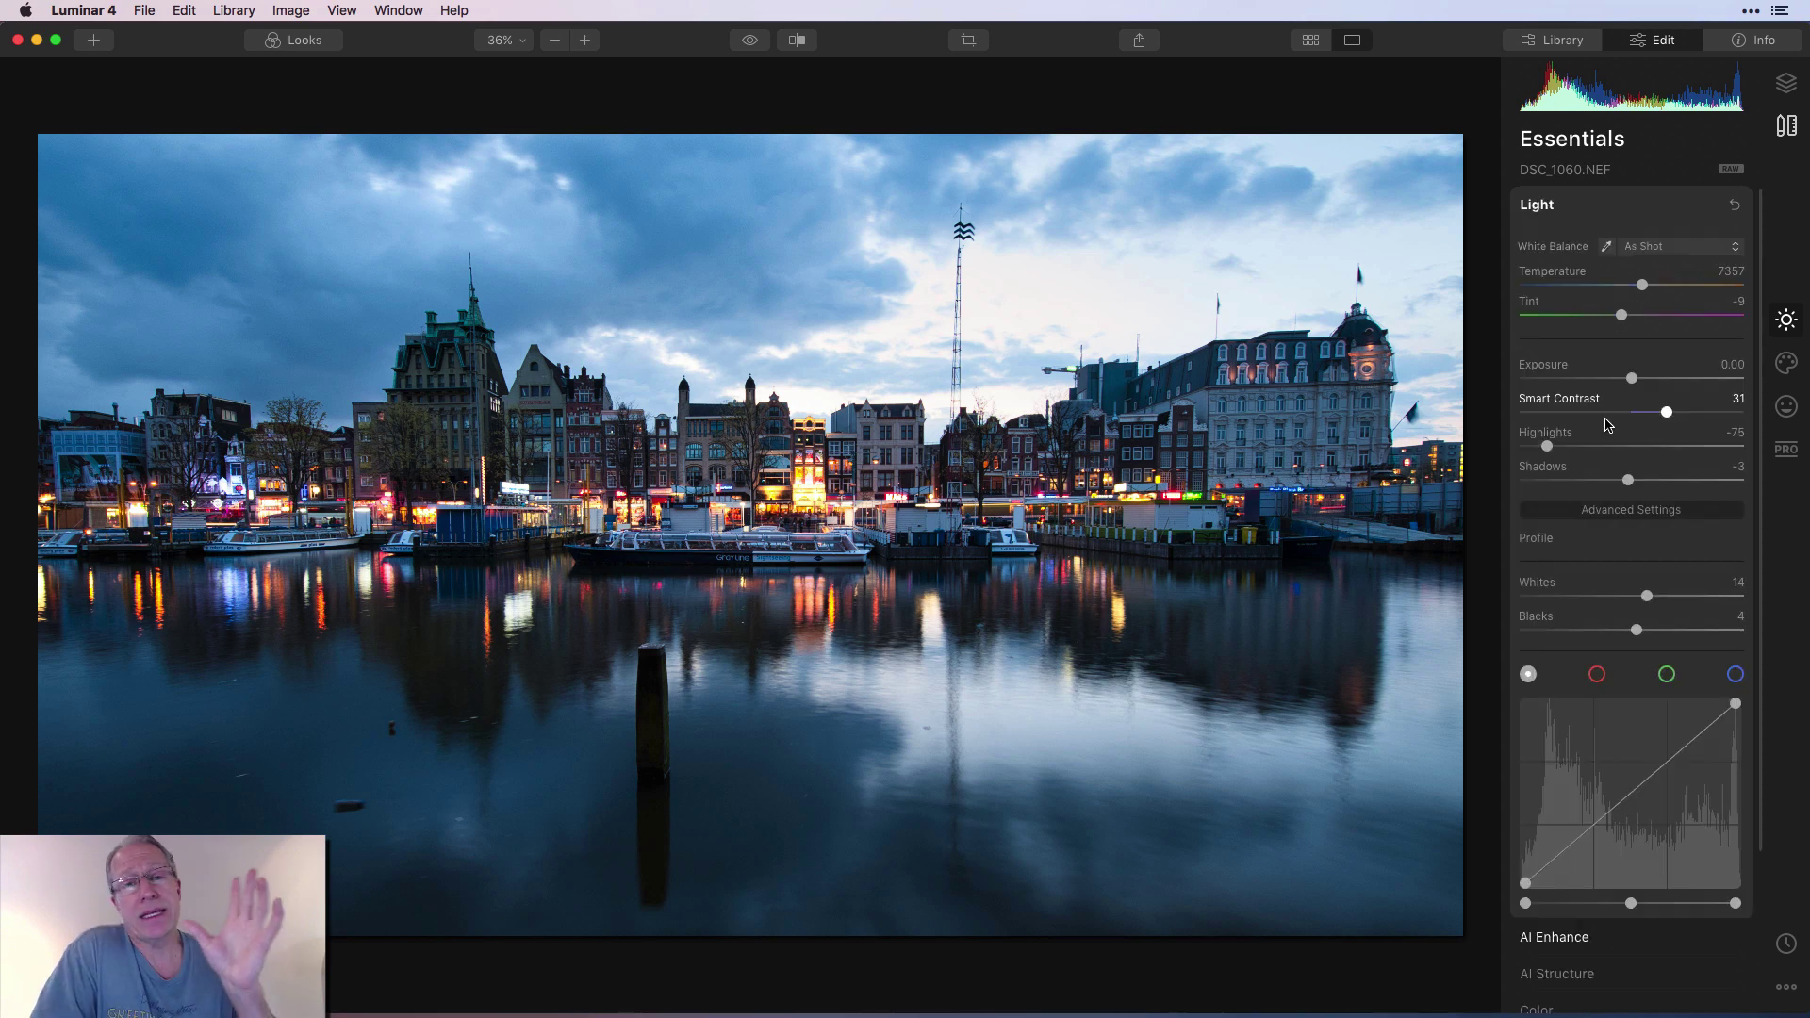